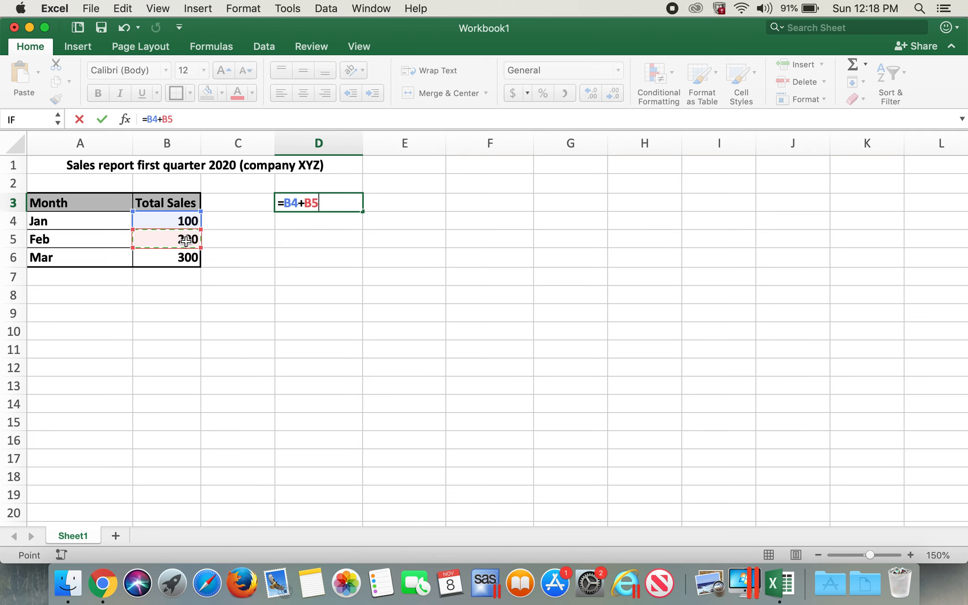
Step: Confirm the addition formula =B4+B5 in cell D3
{"action": "key", "text": "Return"}
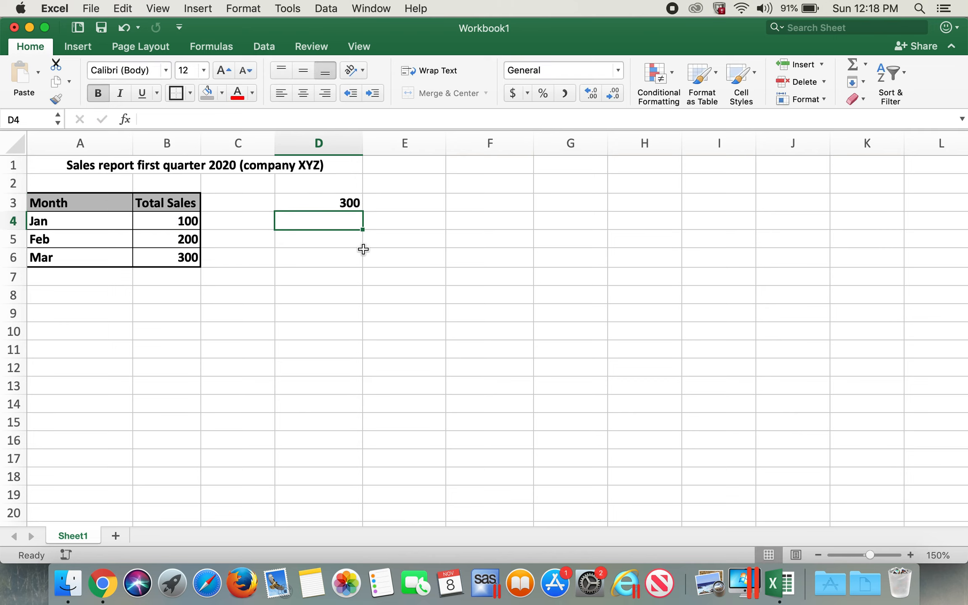
Step: Enter a subtraction formula in D4 that subtracts B5 from B6
{"action": "type", "text": "="}
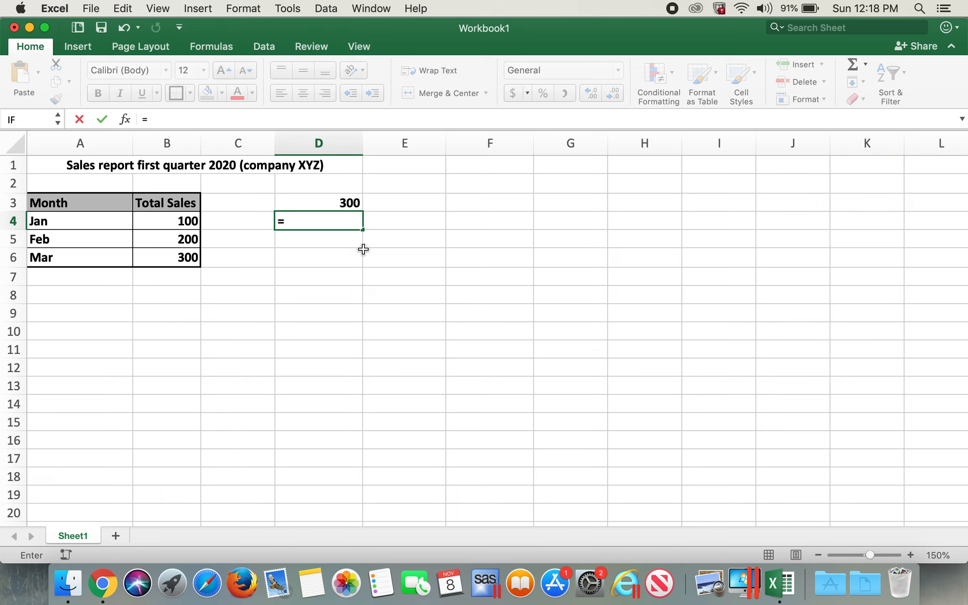
{"action": "left_click", "coordinate": [181, 256]}
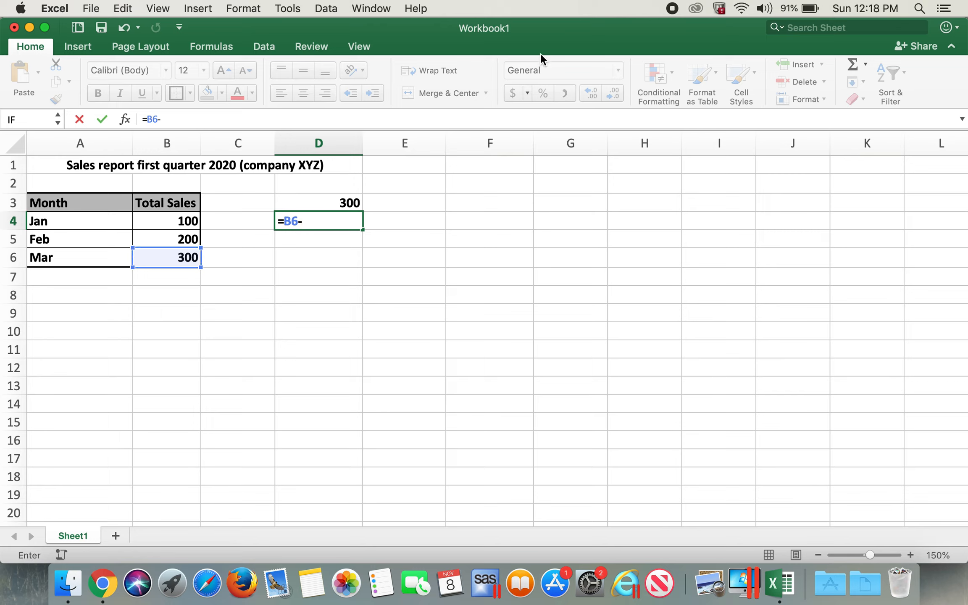
{"action": "type", "text": "-"}
{"action": "left_click", "coordinate": [181, 239]}
{"action": "key", "text": "Return"}
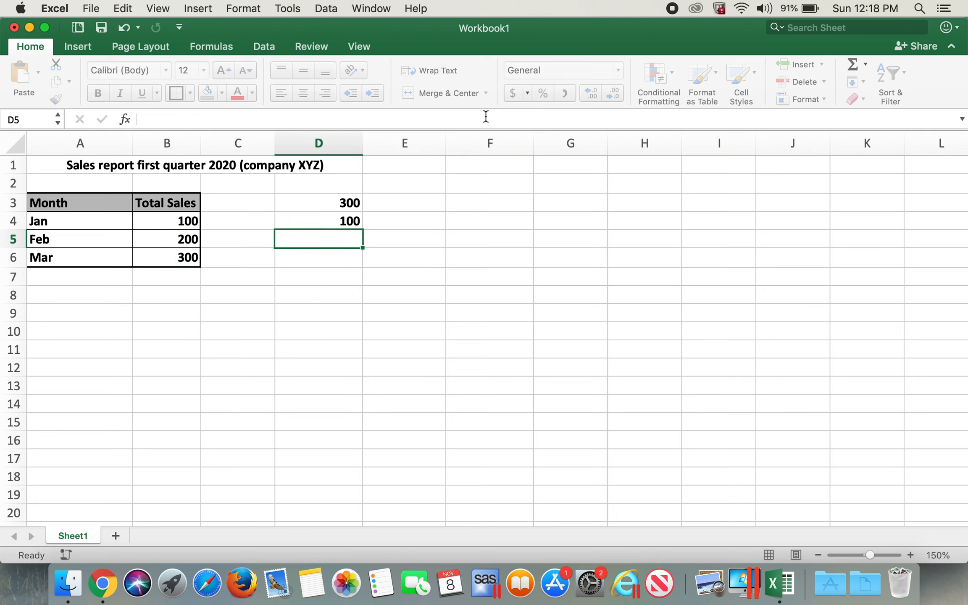
Step: Enter a multiplication formula in D5 that multiplies B6 by B5
{"action": "type", "text": "="}
{"action": "left_click", "coordinate": [172, 259]}
{"action": "type", "text": "*"}
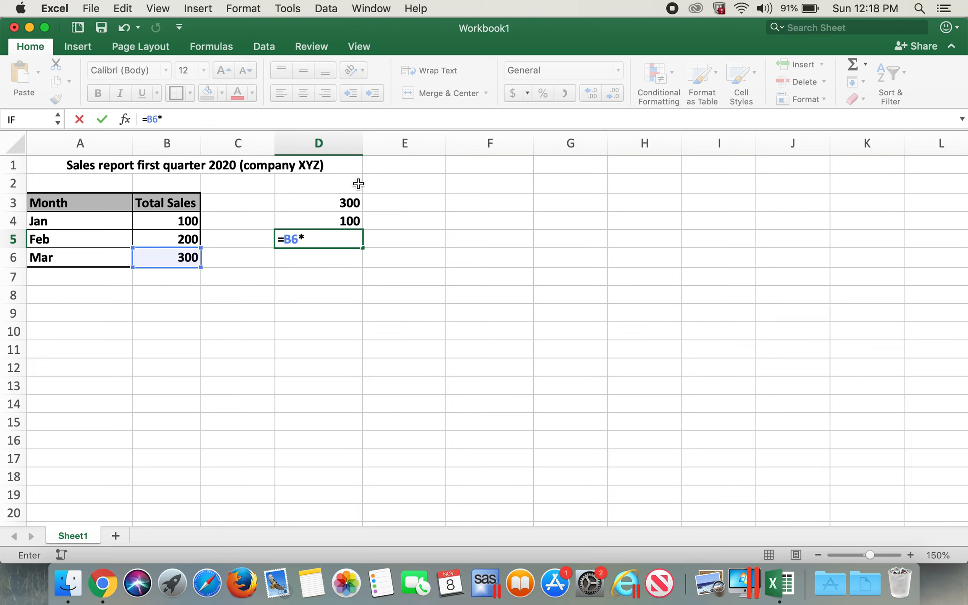
{"action": "left_click", "coordinate": [193, 237]}
{"action": "key", "text": "Return"}
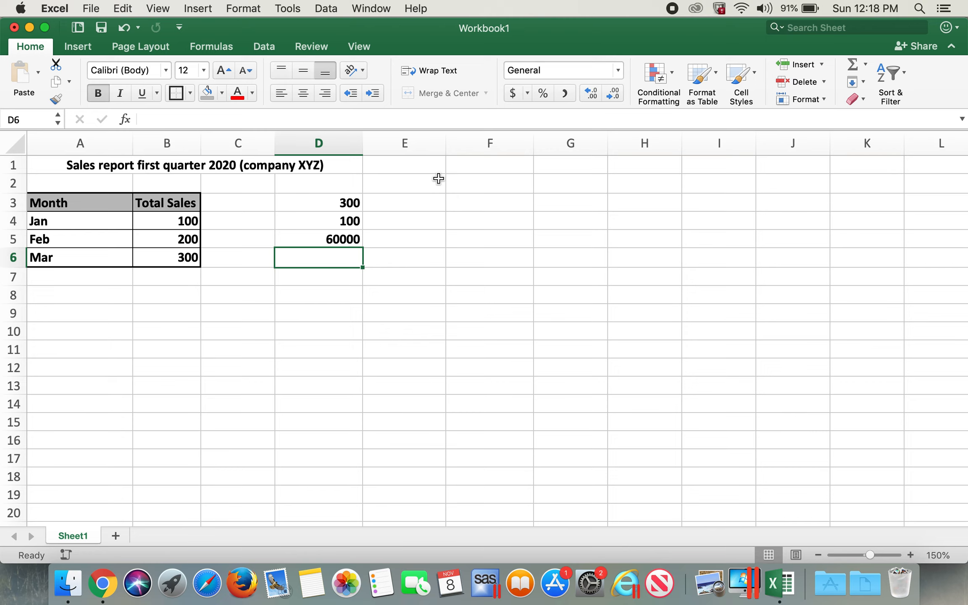
Step: Enter a division formula in D6 that divides B6 by B5
{"action": "type", "text": "="}
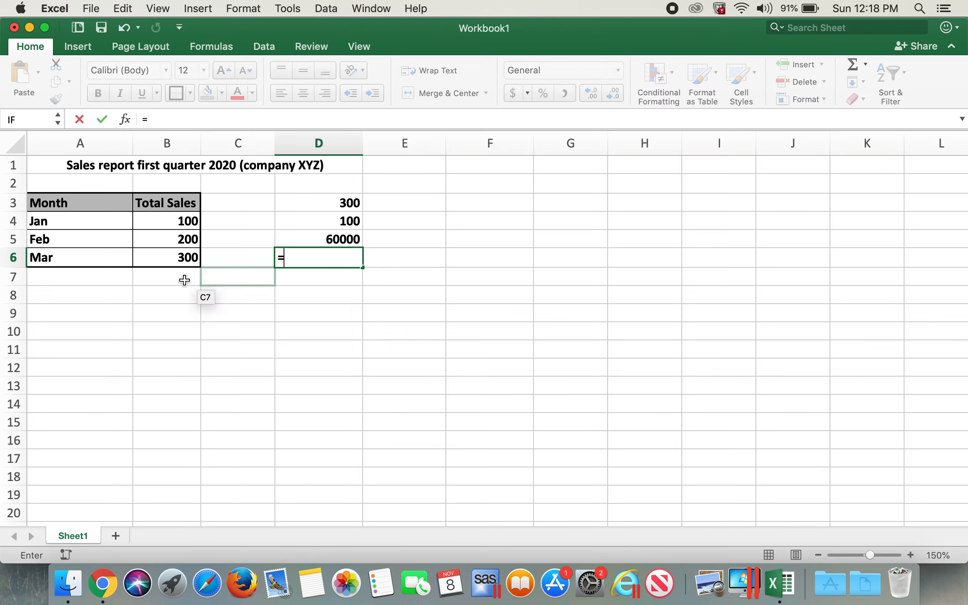
{"action": "left_click", "coordinate": [184, 260]}
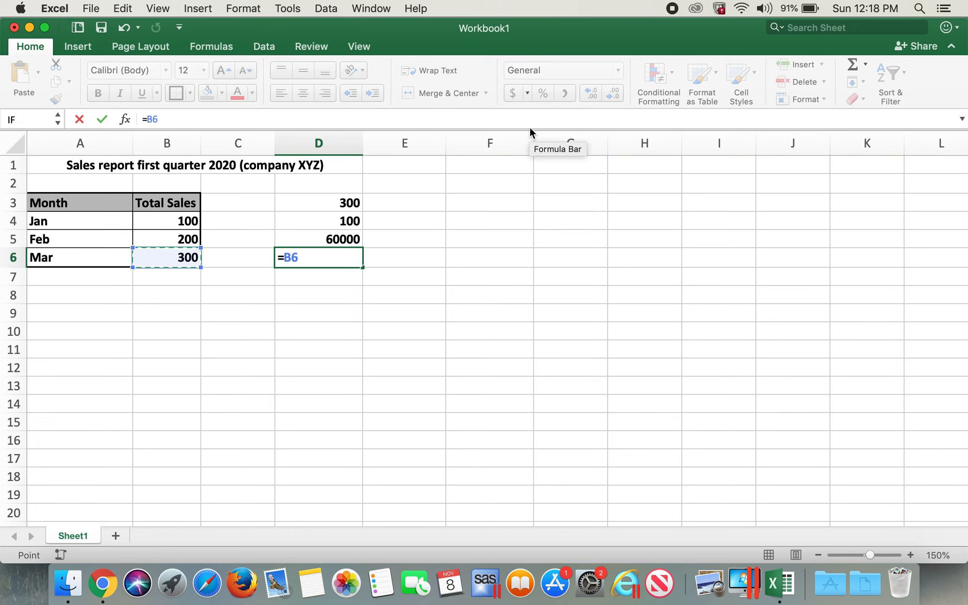
{"action": "type", "text": "/"}
{"action": "left_click", "coordinate": [194, 242]}
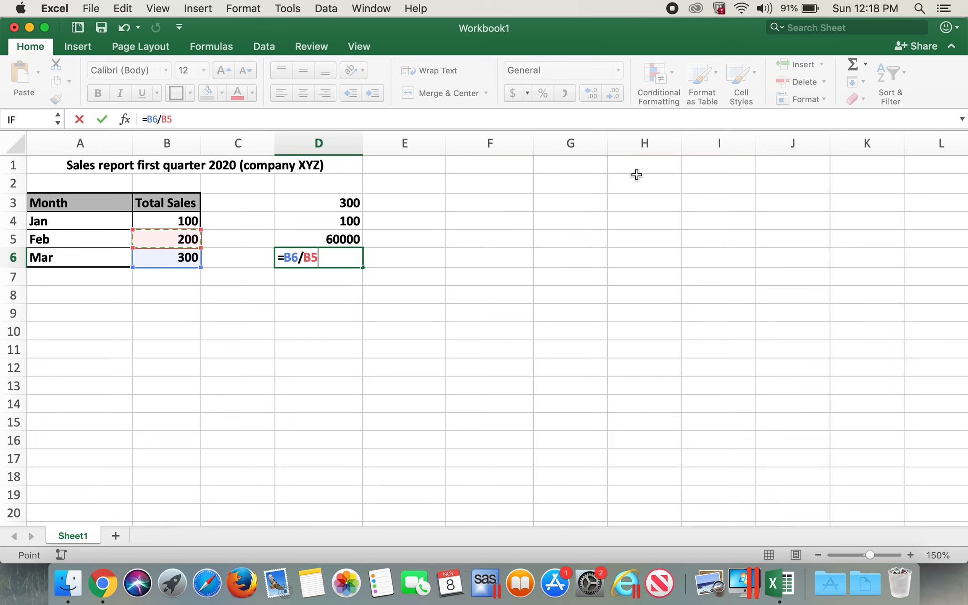
{"action": "key", "text": "Return"}
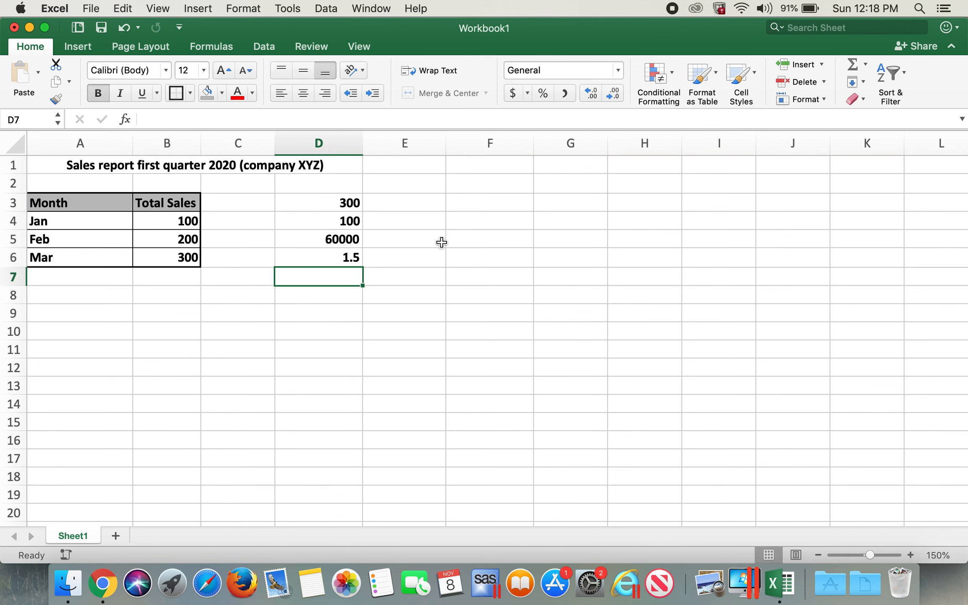
Step: Review the formulas in cells D3 through D6 one by one
{"action": "left_click", "coordinate": [360, 201]}
{"action": "left_click", "coordinate": [356, 220]}
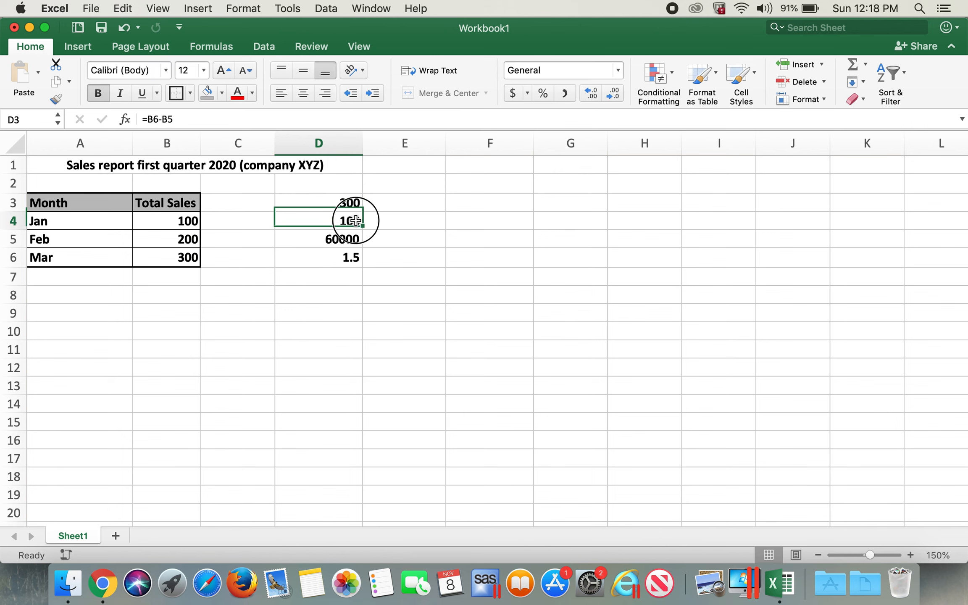
{"action": "left_click", "coordinate": [352, 243]}
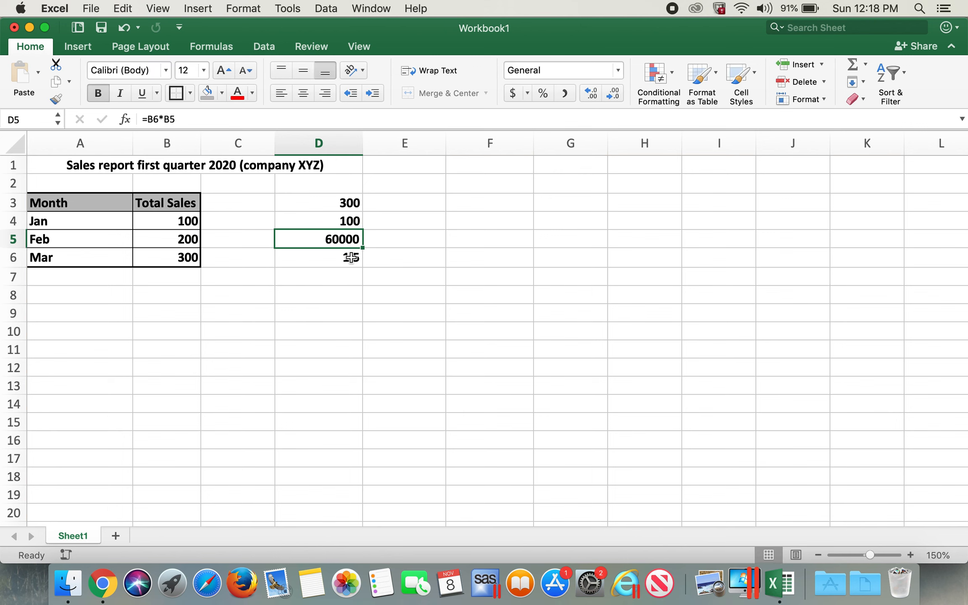
{"action": "left_click", "coordinate": [351, 259]}
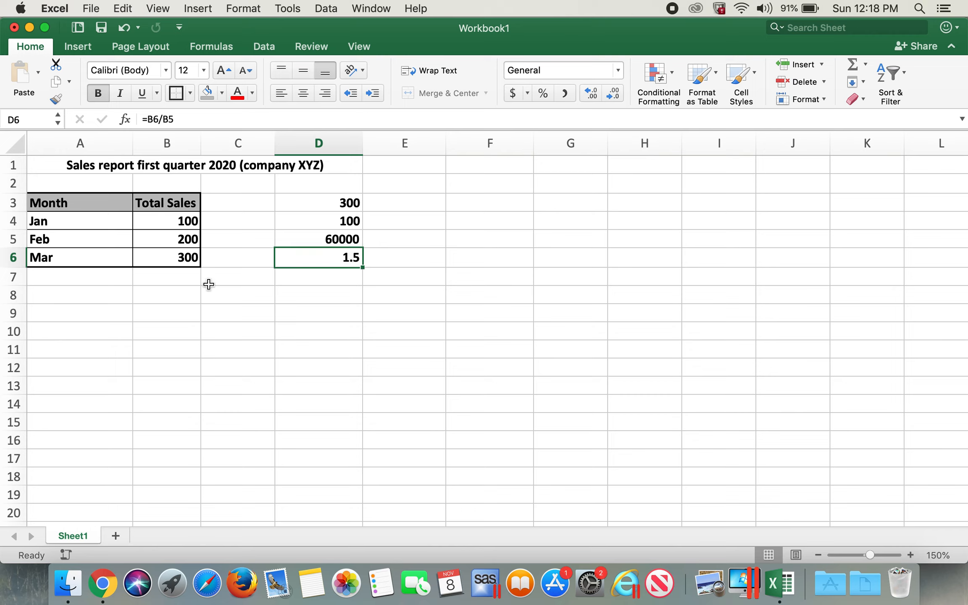
Step: Label cell A7 as Sum
{"action": "left_click", "coordinate": [129, 274]}
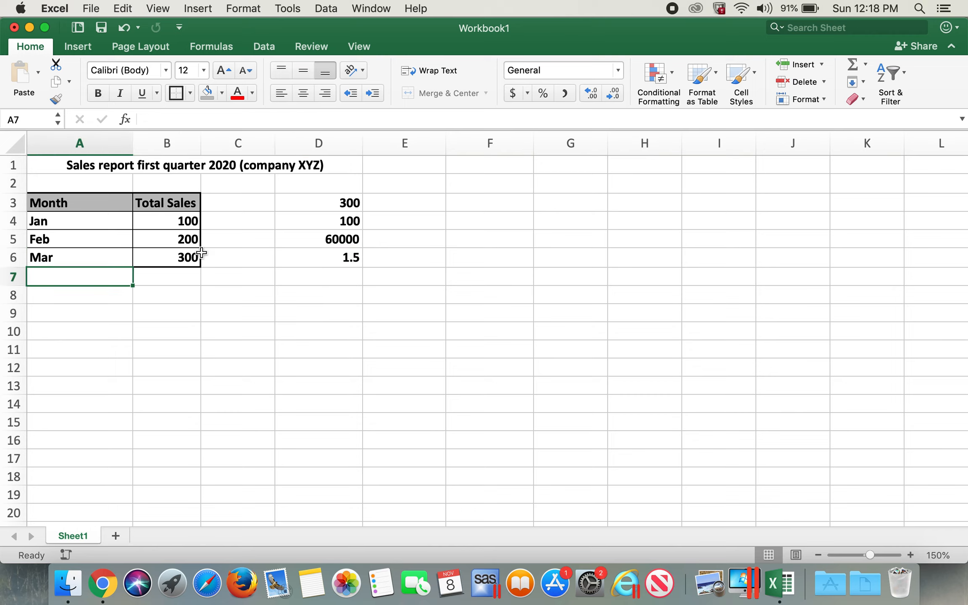
{"action": "type", "text": "Sum"}
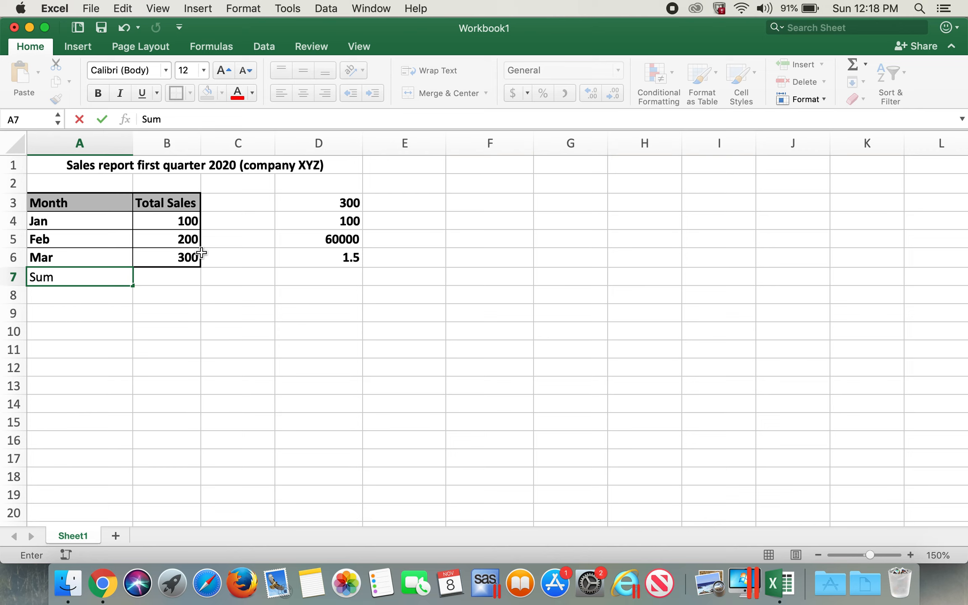
{"action": "key", "text": "Tab"}
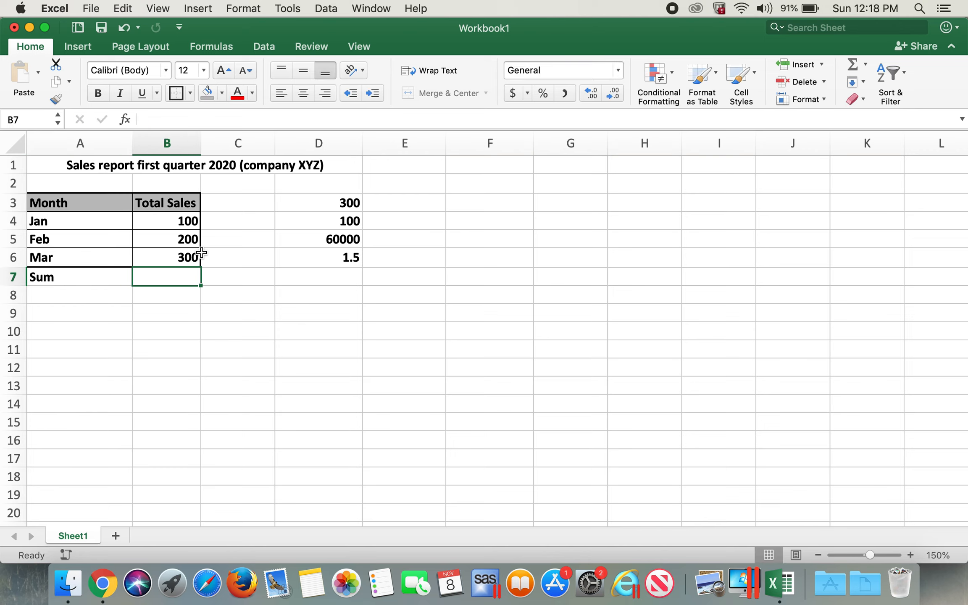
Step: Enter a SUM formula in B7 totaling the sales range B4:B6
{"action": "type", "text": "="}
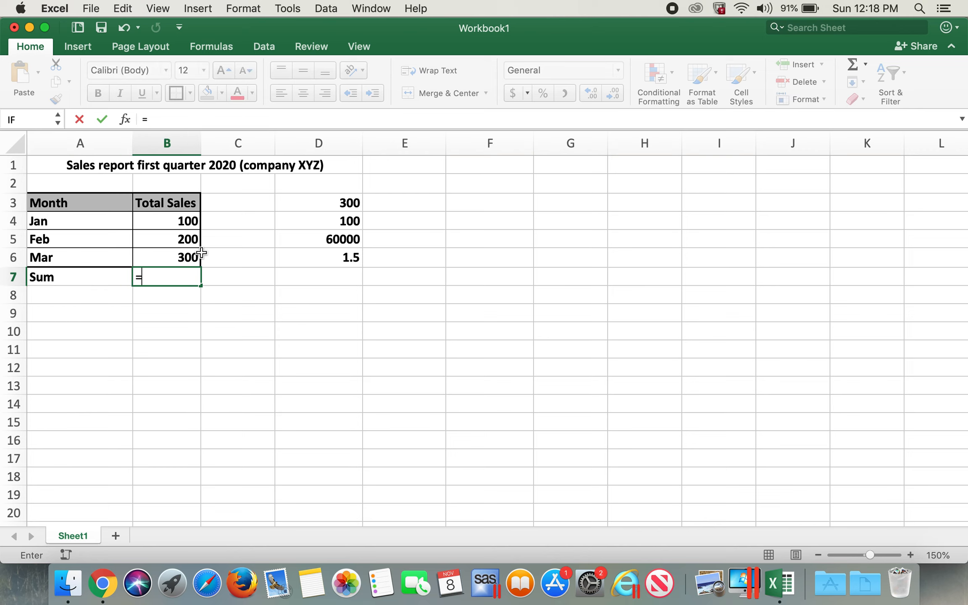
{"action": "type", "text": "sum"}
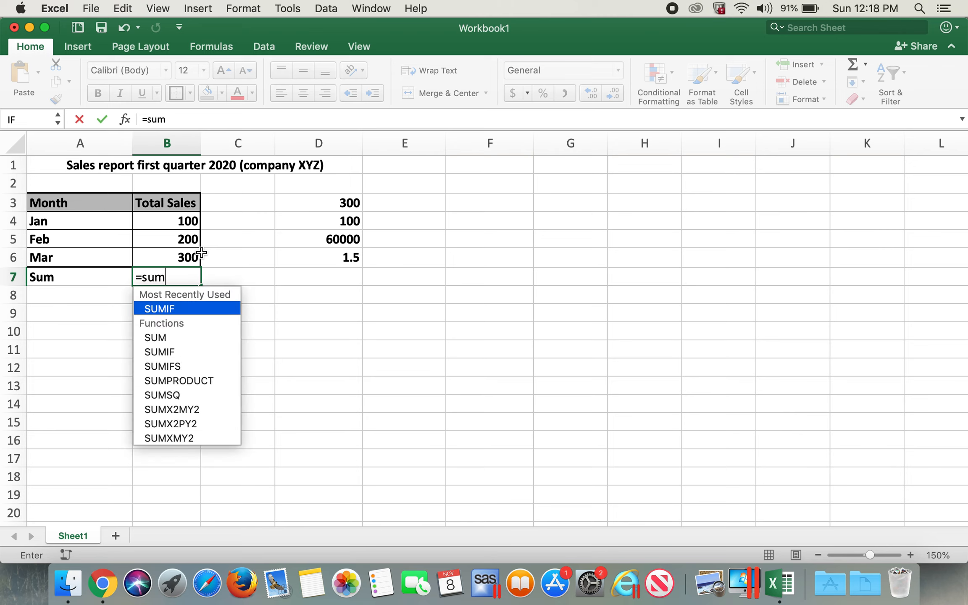
{"action": "type", "text": "("}
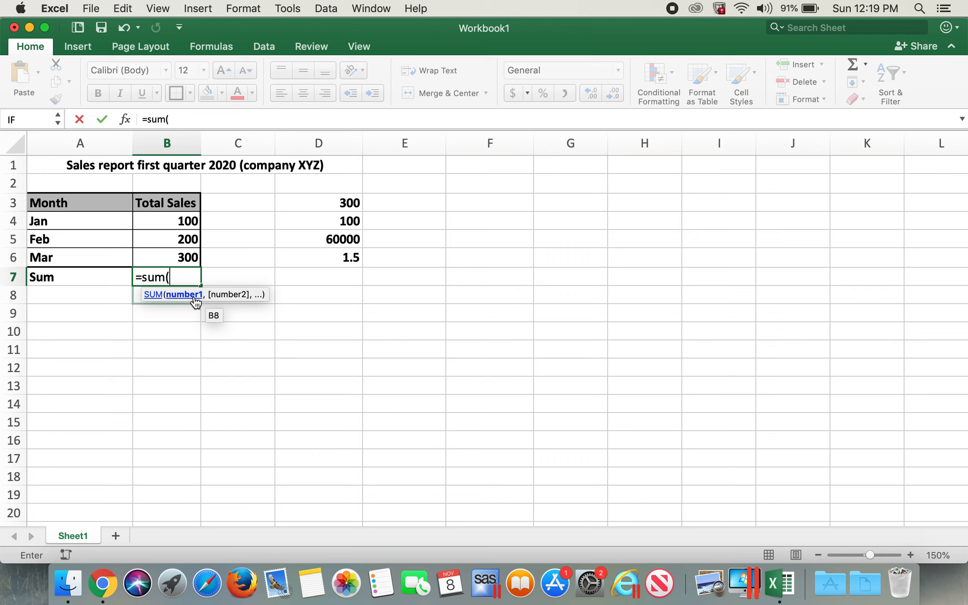
{"action": "left_click", "coordinate": [195, 221]}
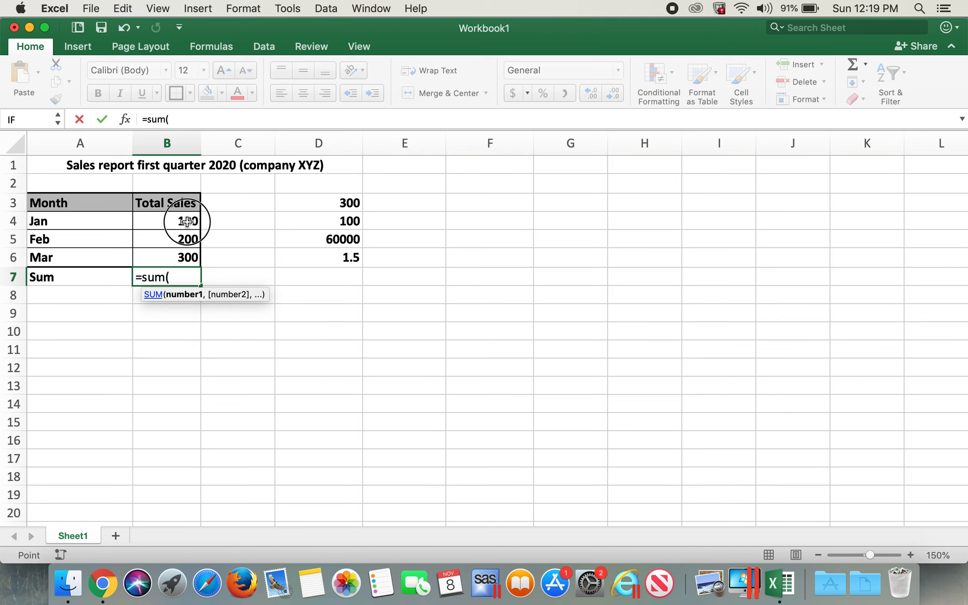
{"action": "left_click_drag", "start_coordinate": [187, 226], "coordinate": [185, 256]}
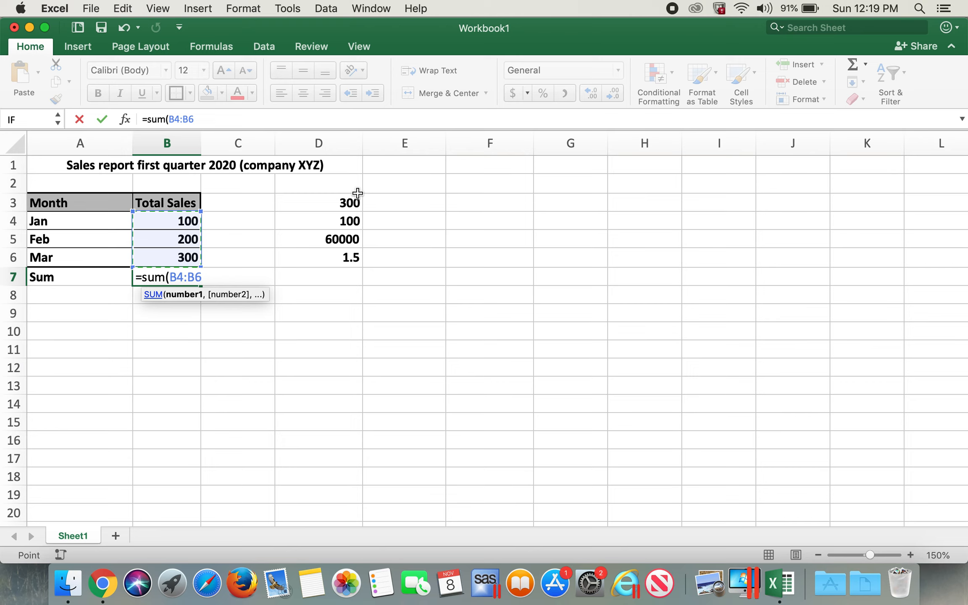
{"action": "type", "text": ")"}
{"action": "key", "text": "Return"}
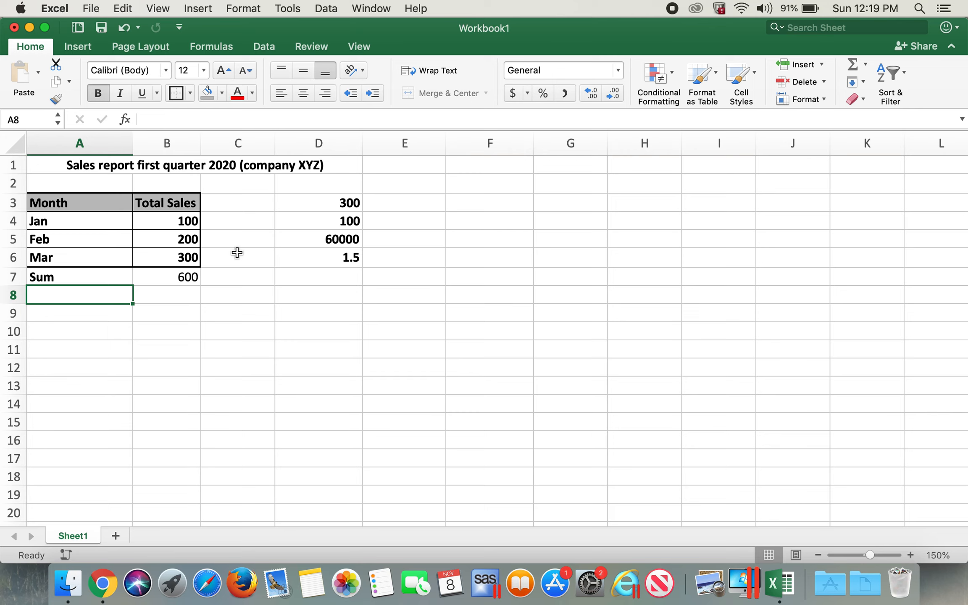
Step: Label cell A8 as Average(Mean)
{"action": "type", "text": "Avera"}
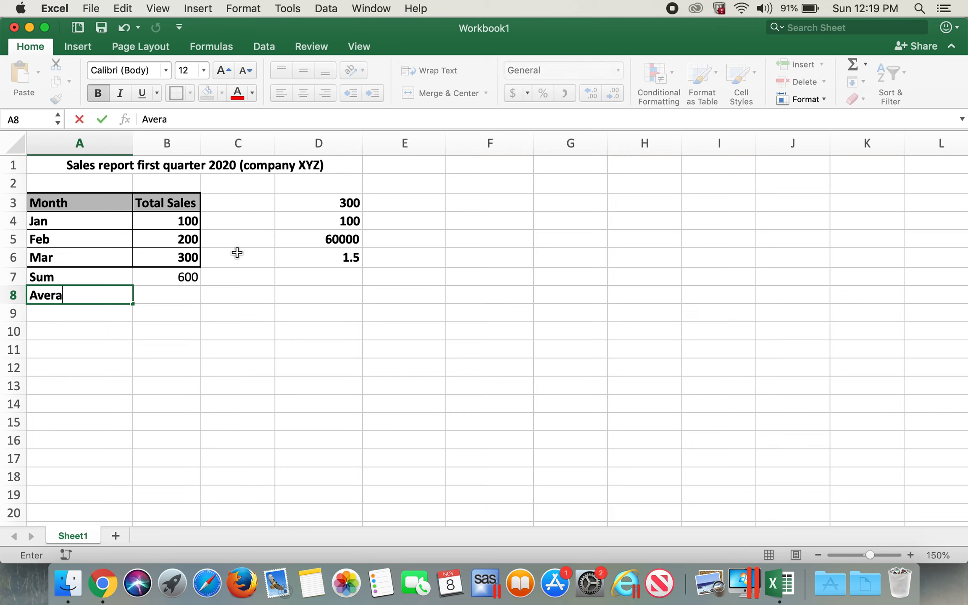
{"action": "type", "text": "ge(Mean"}
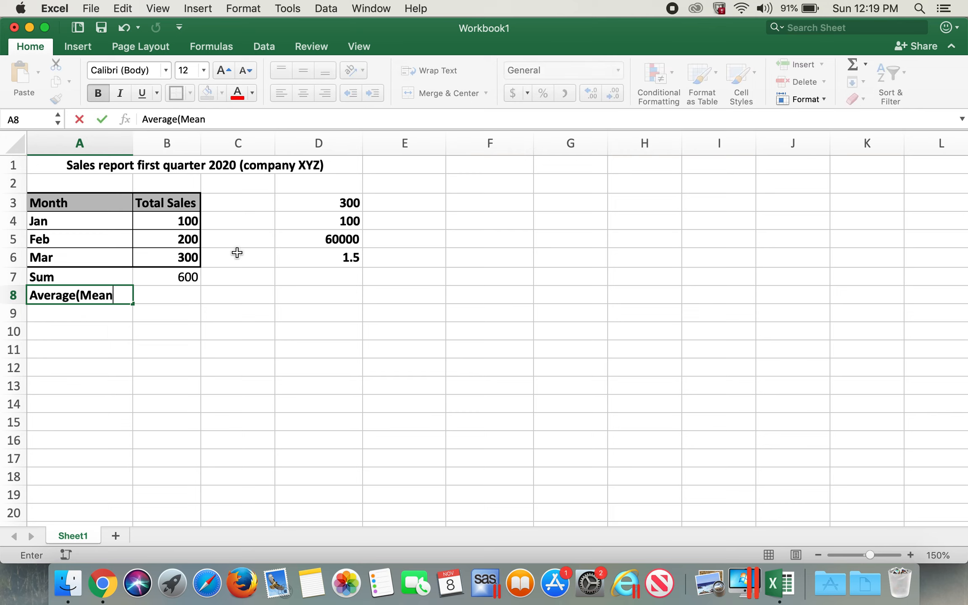
{"action": "type", "text": ")"}
{"action": "key", "text": "Tab"}
Step: Enter an AVERAGE formula in B8 over the sales range B4:B6
{"action": "type", "text": "="}
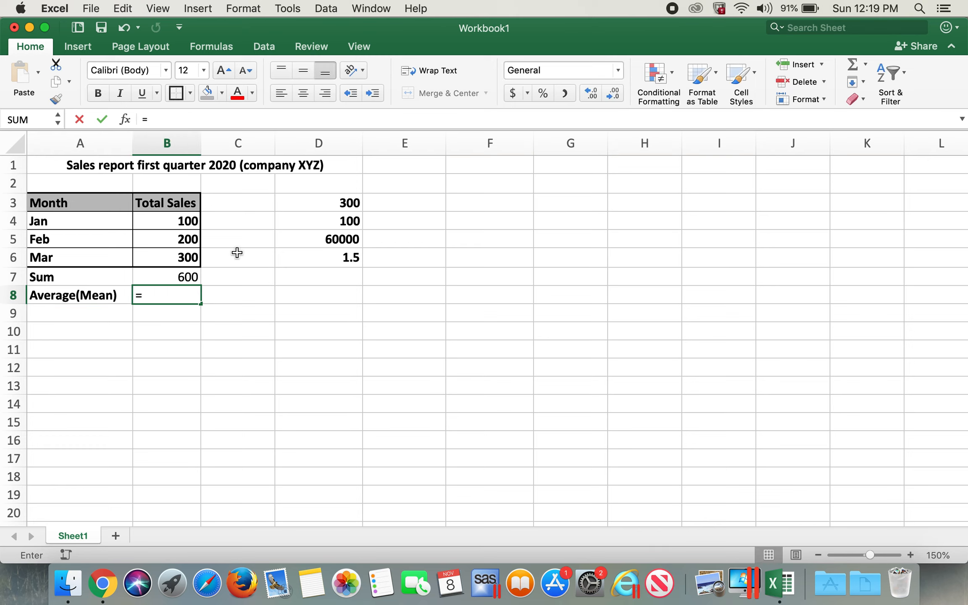
{"action": "type", "text": "Average("}
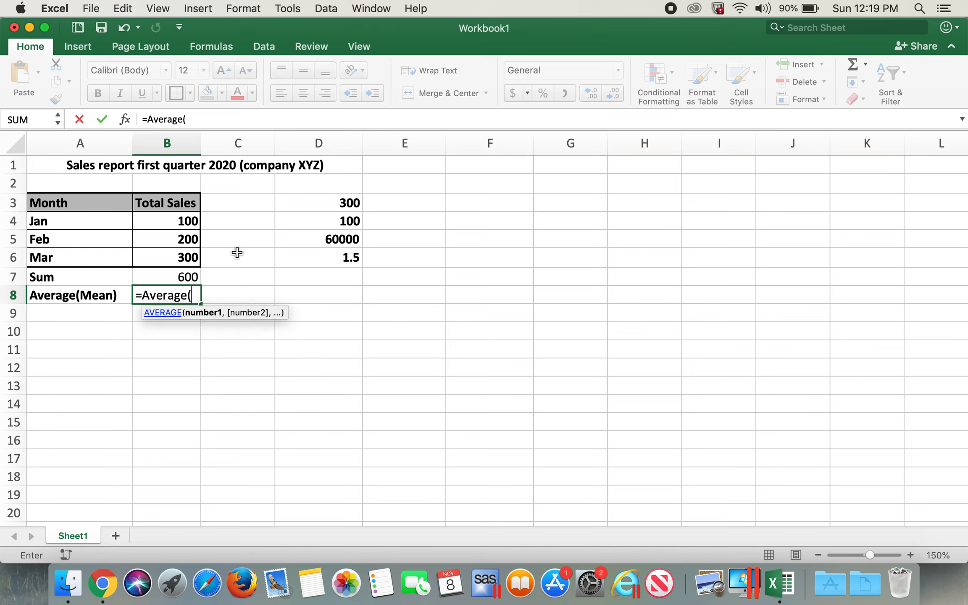
{"action": "left_click_drag", "start_coordinate": [191, 221], "coordinate": [187, 258]}
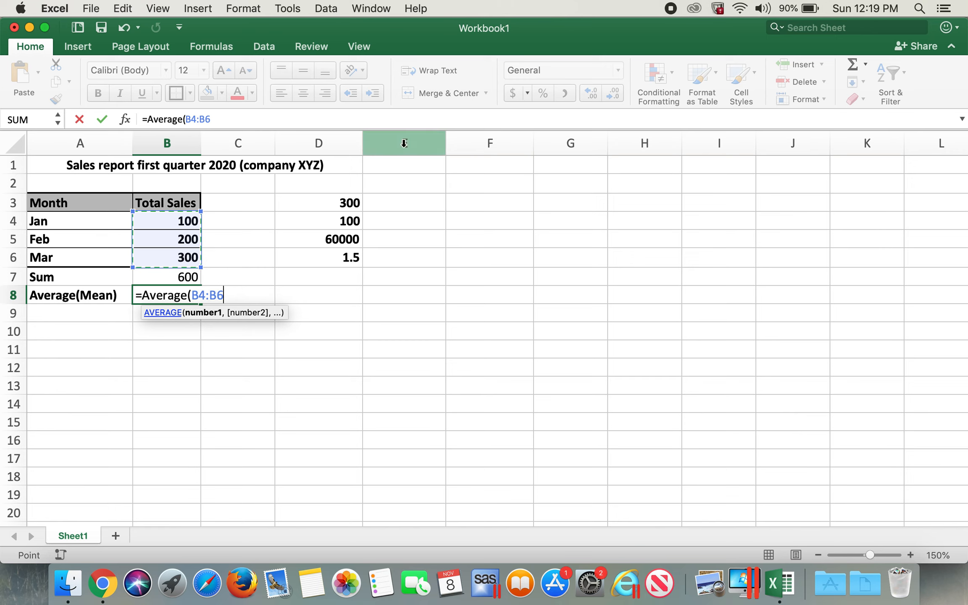
{"action": "type", "text": ")"}
{"action": "key", "text": "Return"}
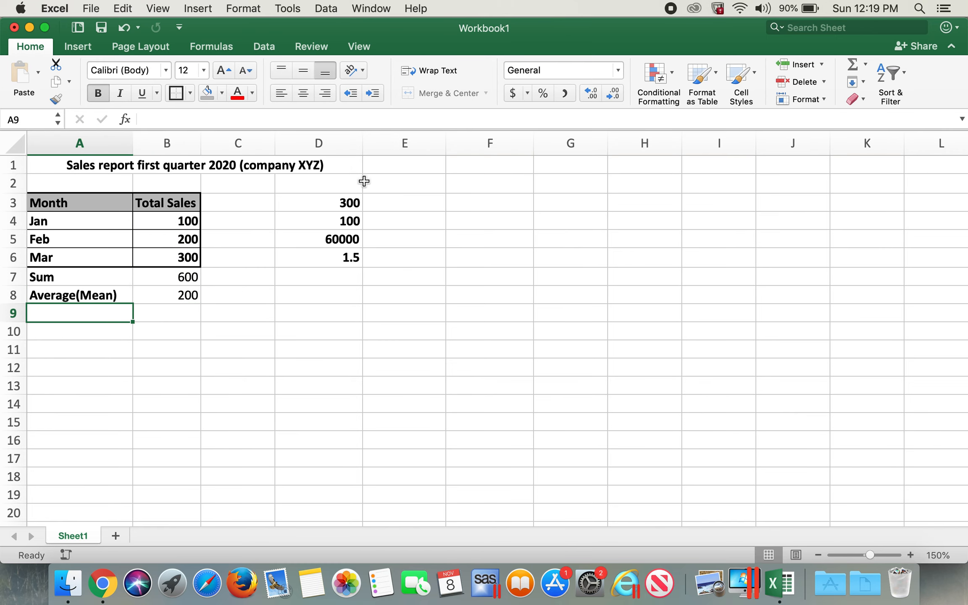
Step: Label cell A9 as Median, correcting the misspelled entry
{"action": "type", "text": "Medain"}
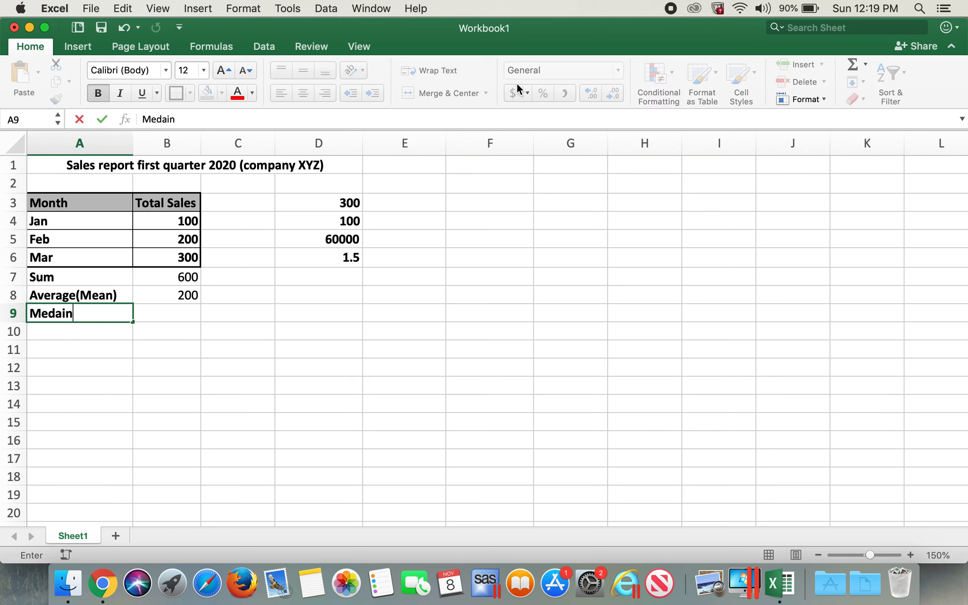
{"action": "key", "text": "Tab"}
{"action": "key", "text": "shift+Tab"}
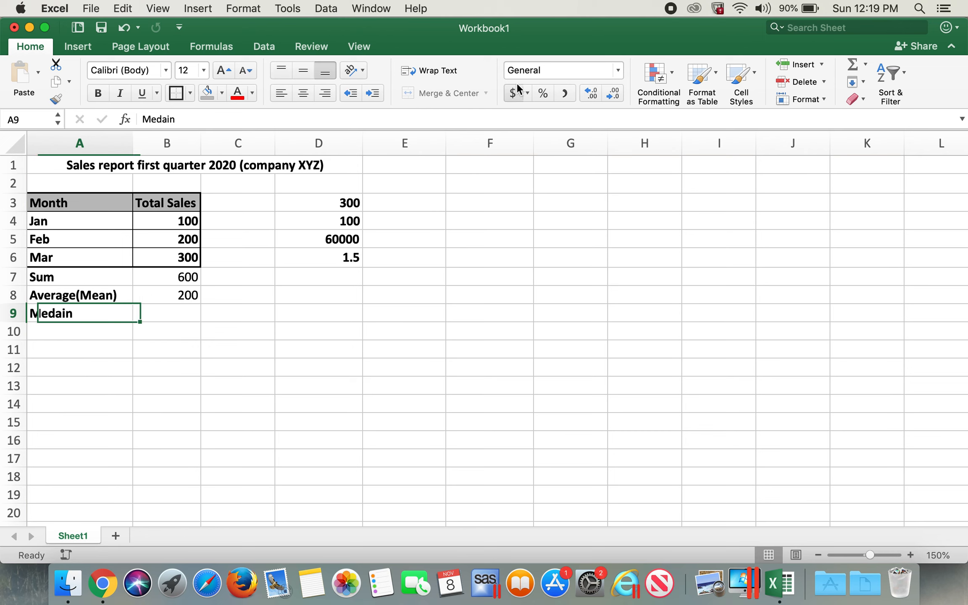
{"action": "type", "text": "Median"}
{"action": "key", "text": "Tab"}
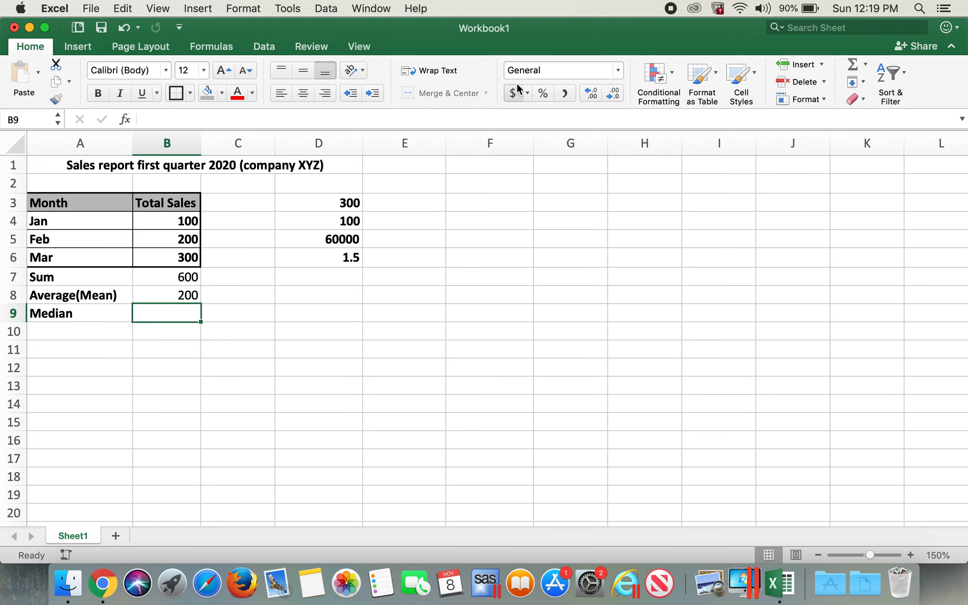
Step: Enter a MEDIAN formula in B9 over the sales range B4:B6
{"action": "type", "text": "=men"}
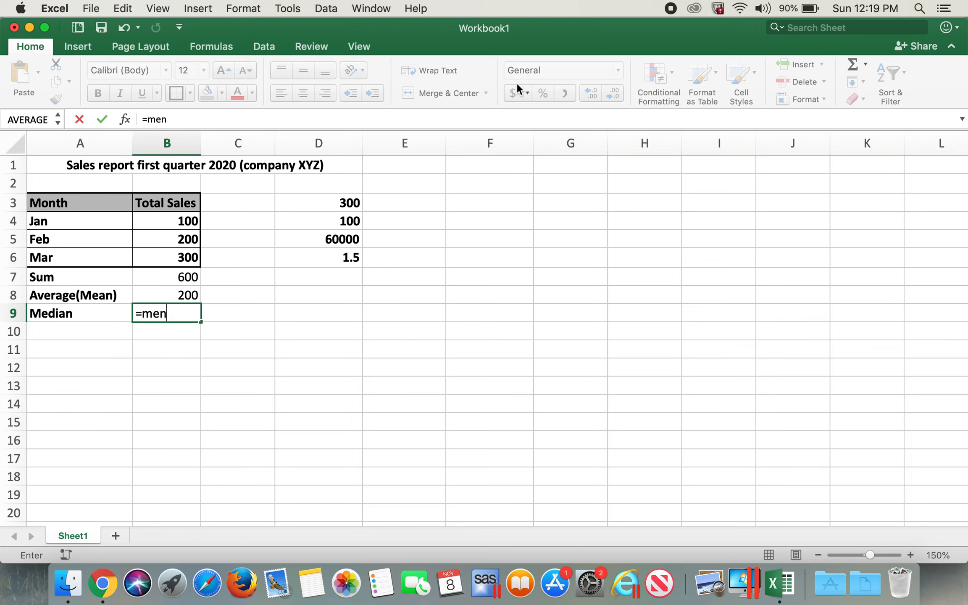
{"action": "key", "text": "BackSpace"}
{"action": "type", "text": "d"}
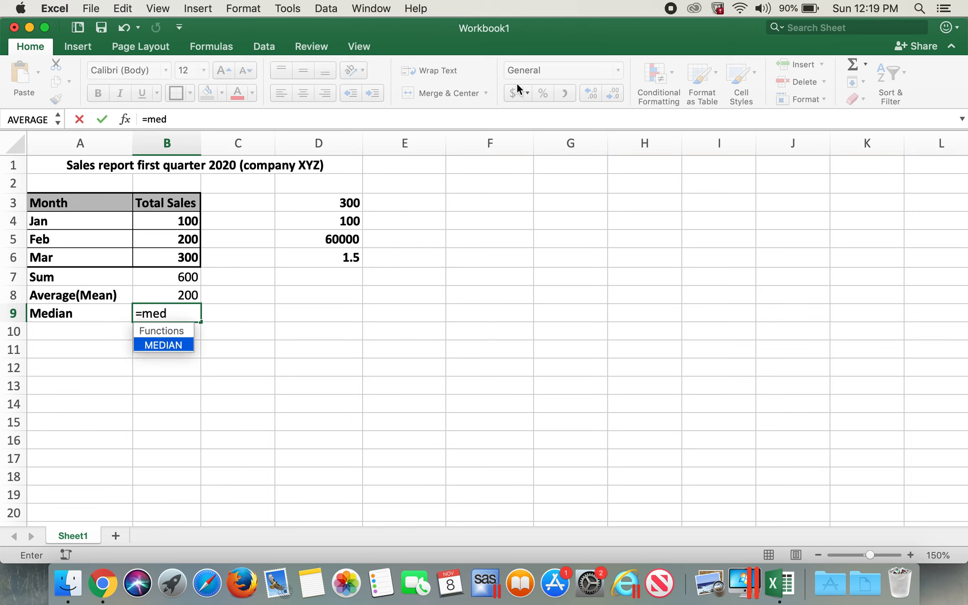
{"action": "type", "text": "ian("}
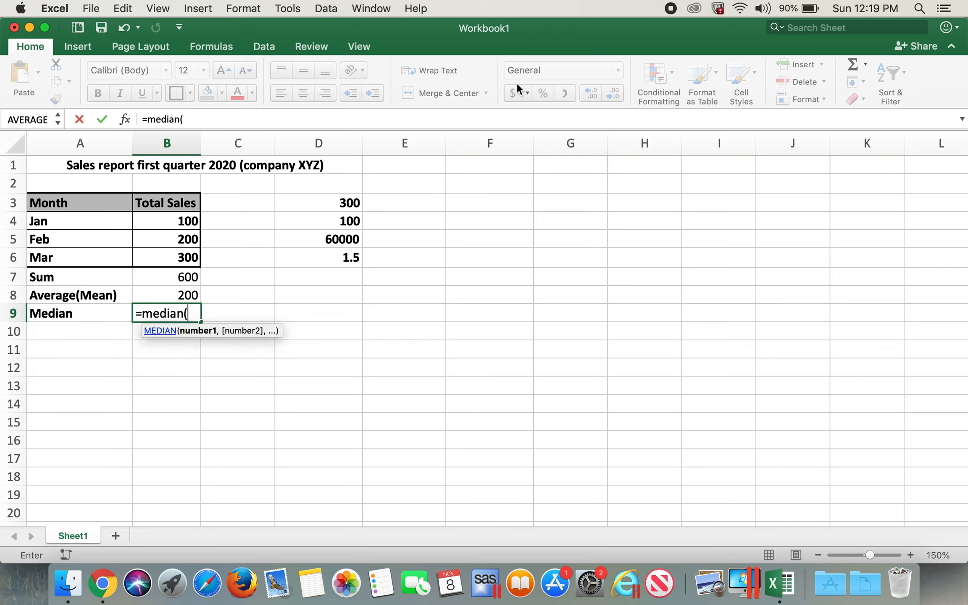
{"action": "left_click_drag", "start_coordinate": [185, 222], "coordinate": [181, 257]}
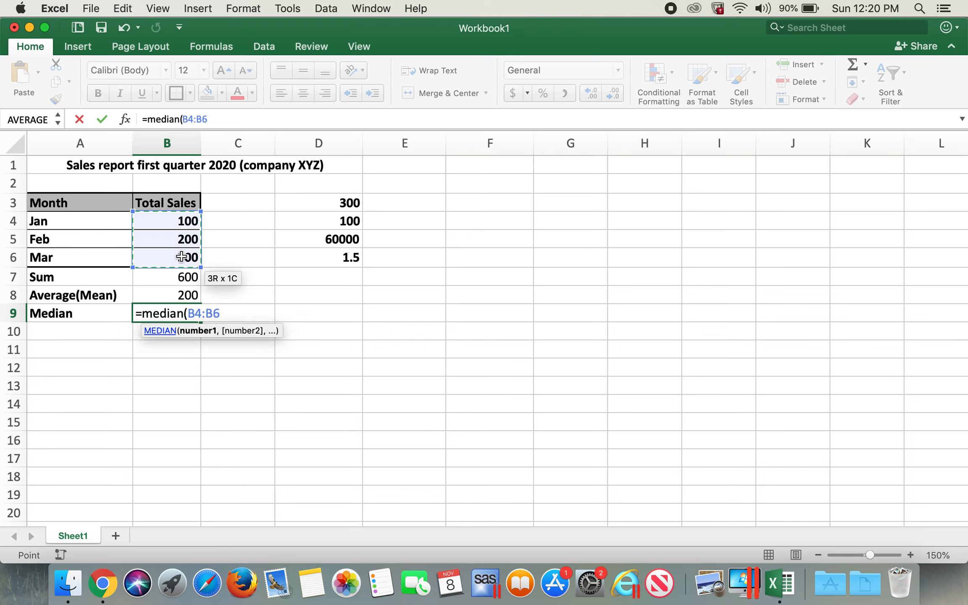
{"action": "key", "text": "Return"}
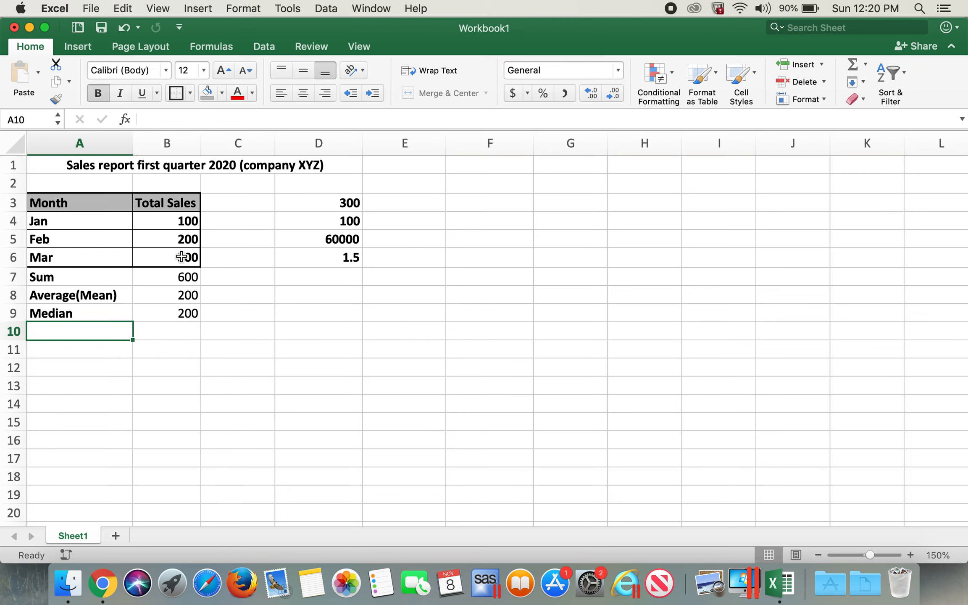
Step: Label cell A10 as Count
{"action": "left_click", "coordinate": [186, 313]}
{"action": "left_click", "coordinate": [97, 328]}
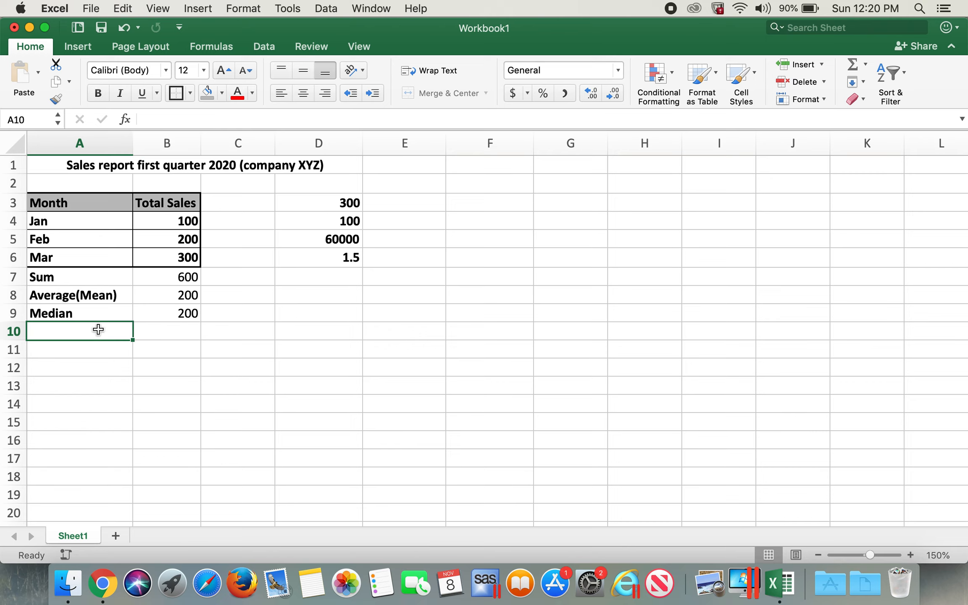
{"action": "type", "text": "Count"}
{"action": "key", "text": "Tab"}
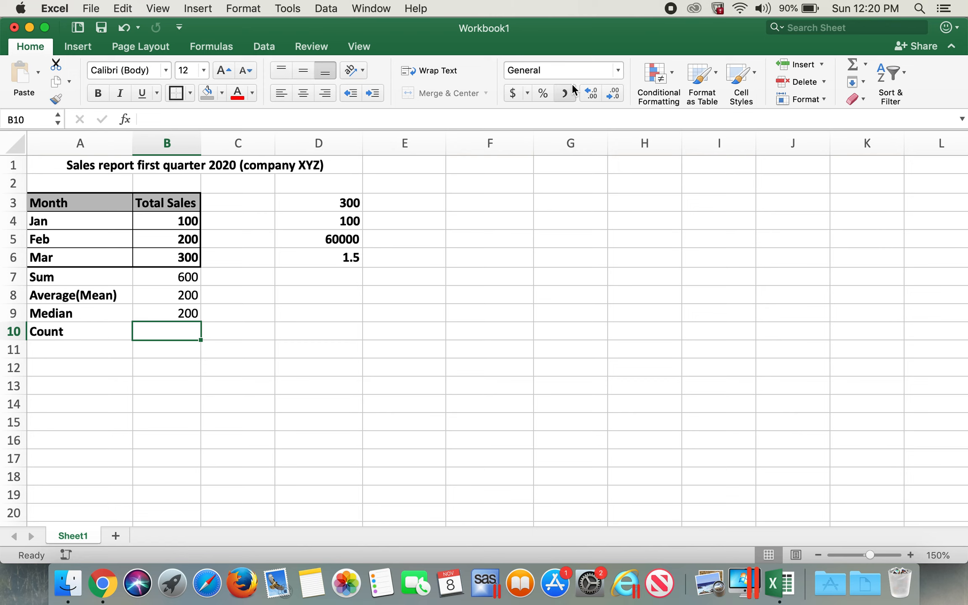
Step: Enter a COUNT formula in B10 over the table range A3:B6
{"action": "type", "text": "=C"}
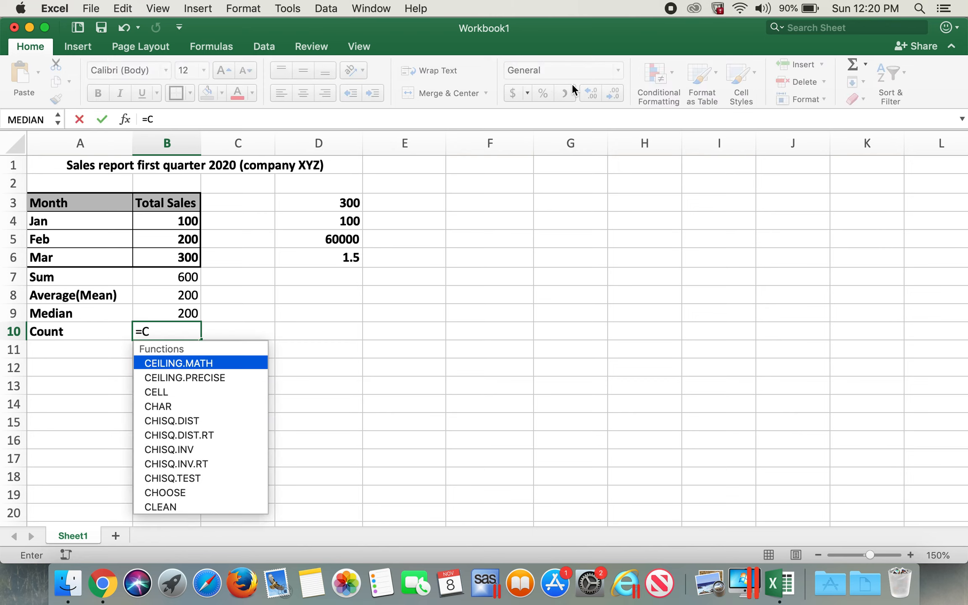
{"action": "type", "text": "oun"}
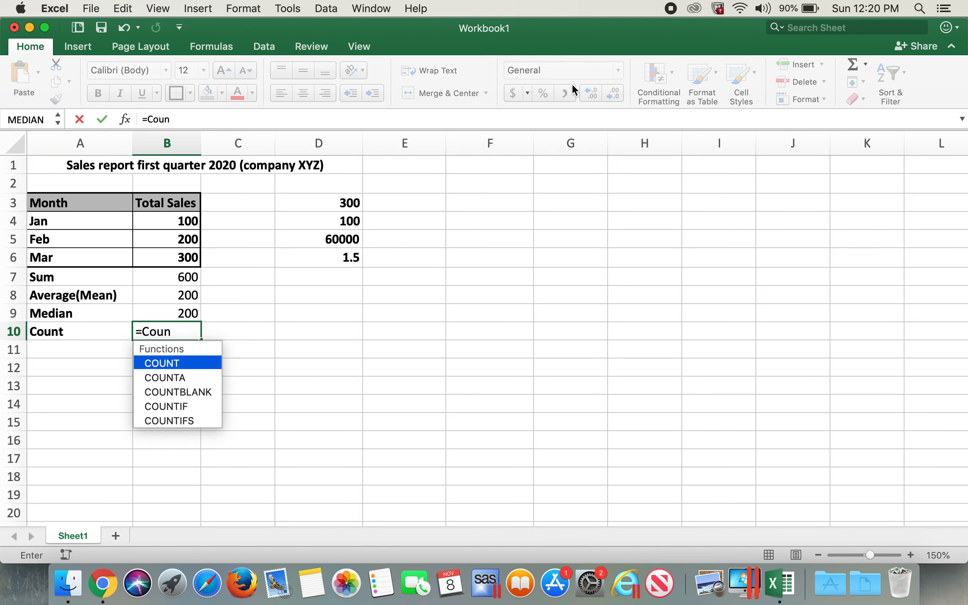
{"action": "type", "text": "t("}
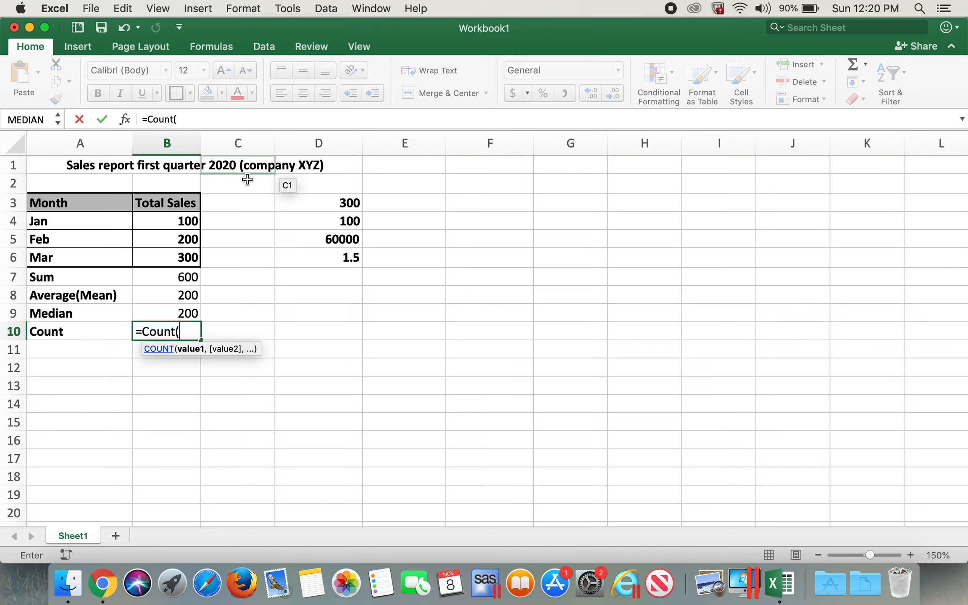
{"action": "left_click_drag", "start_coordinate": [80, 206], "coordinate": [184, 254]}
{"action": "type", "text": ")"}
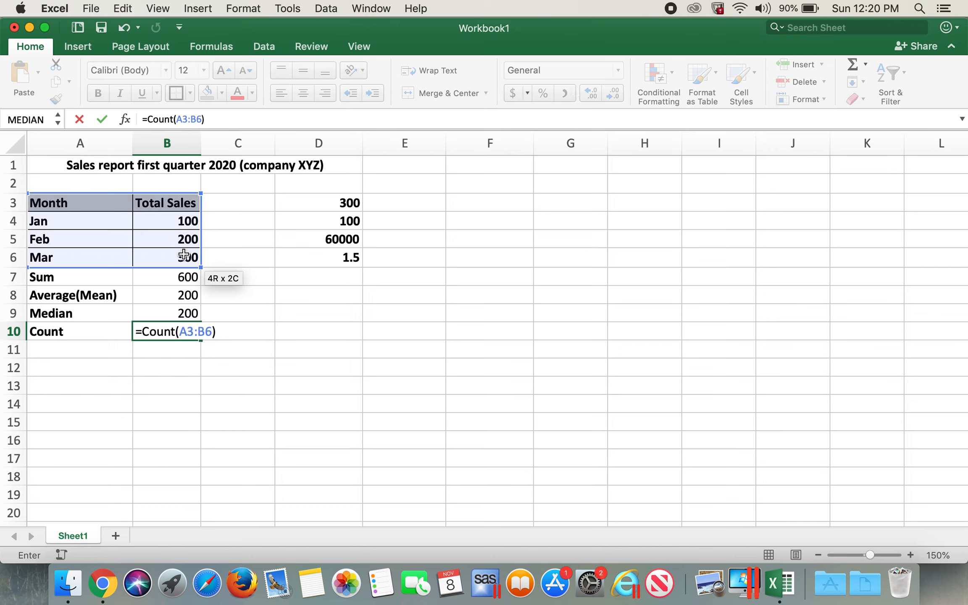
{"action": "key", "text": "Return"}
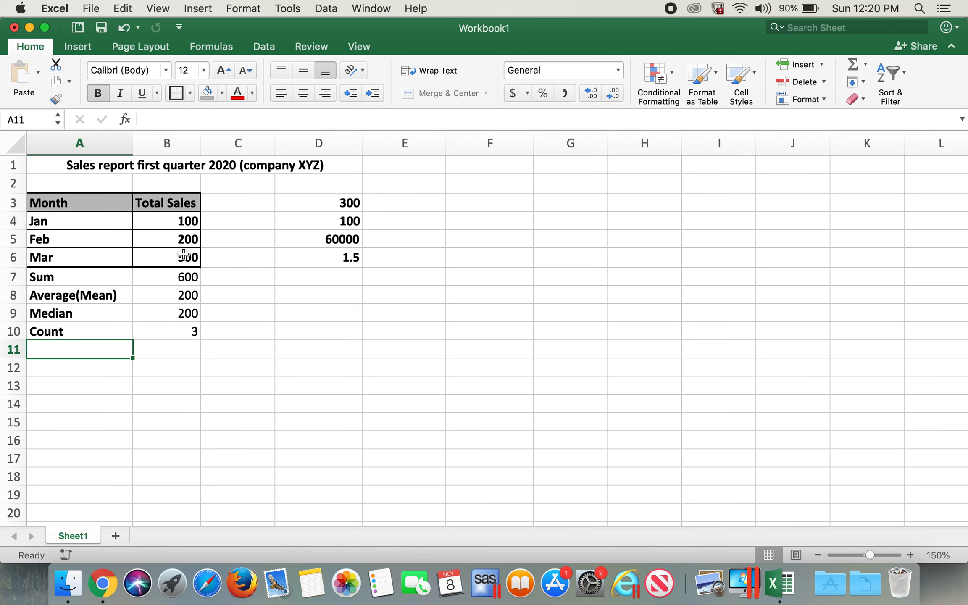
Step: Select different parts of the table to examine the status-bar count, average and sum for each selection
{"action": "left_click_drag", "start_coordinate": [80, 203], "coordinate": [154, 256]}
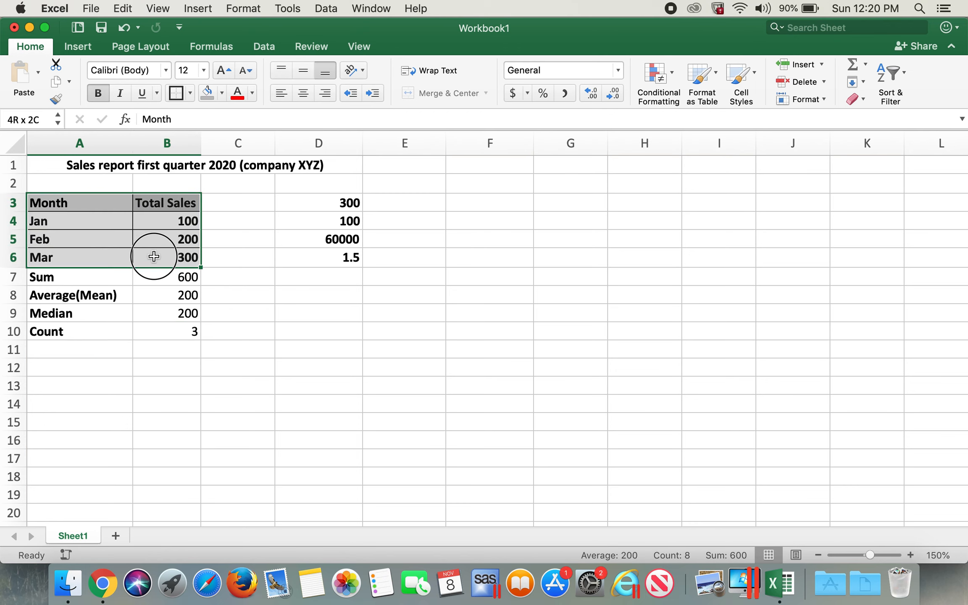
{"action": "left_click", "coordinate": [181, 340]}
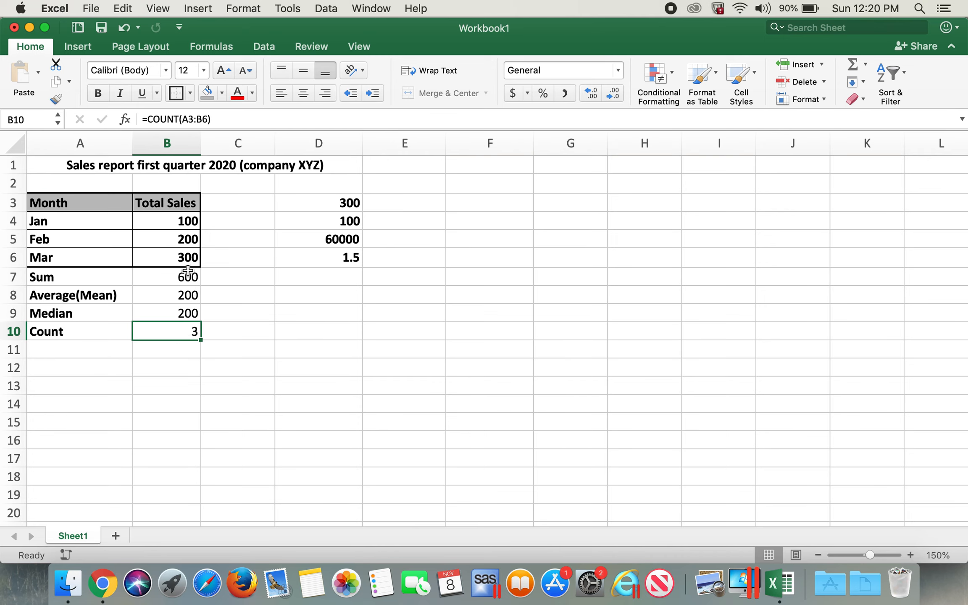
{"action": "left_click", "coordinate": [210, 351]}
{"action": "left_click", "coordinate": [192, 336]}
{"action": "left_click_drag", "start_coordinate": [182, 219], "coordinate": [183, 253]}
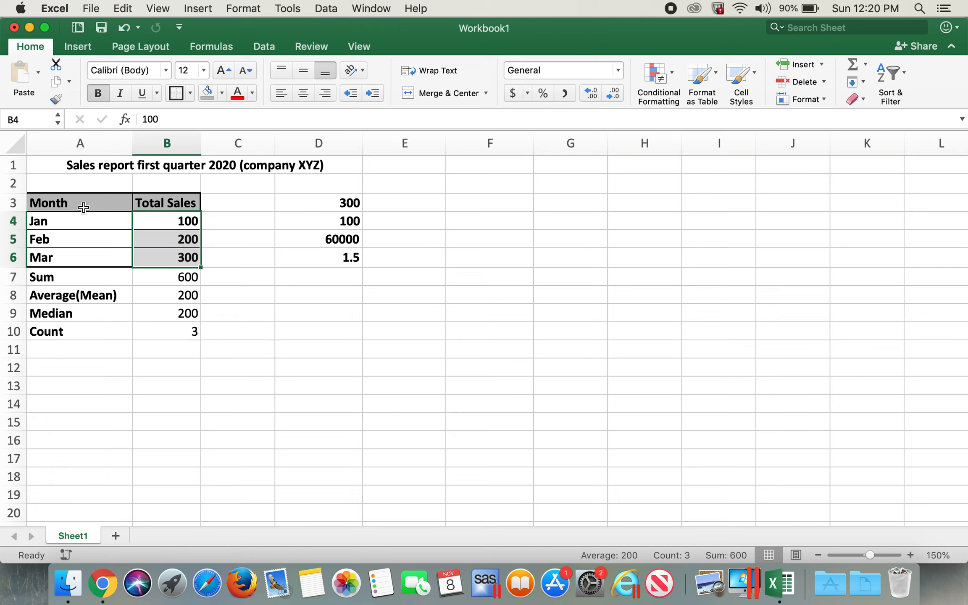
{"action": "left_click_drag", "start_coordinate": [82, 205], "coordinate": [85, 252]}
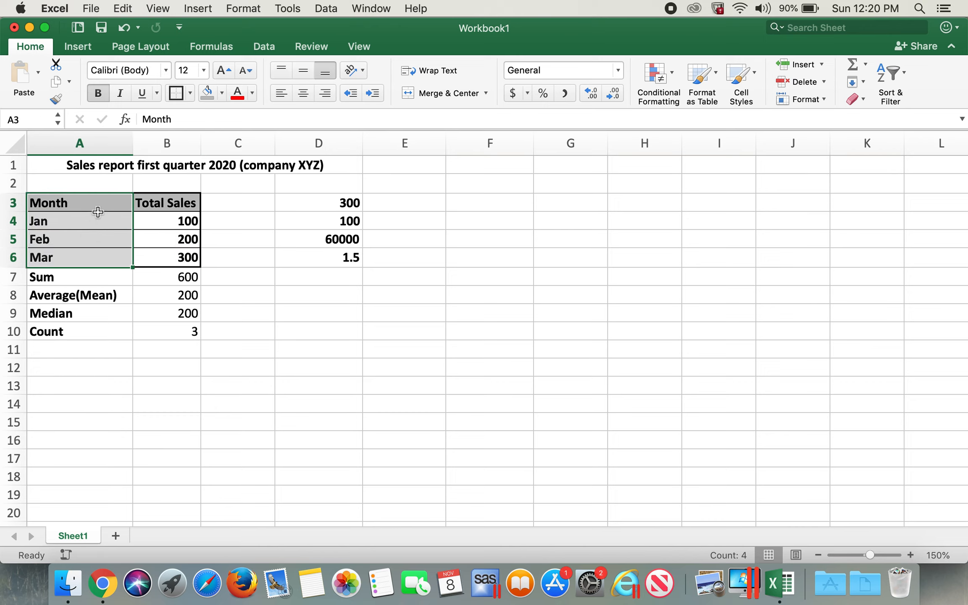
{"action": "left_click", "coordinate": [78, 352]}
{"action": "left_click_drag", "start_coordinate": [96, 204], "coordinate": [91, 261]}
Step: Label cell A11 as Counta
{"action": "left_click", "coordinate": [76, 346]}
{"action": "type", "text": "Counta"}
{"action": "key", "text": "Tab"}
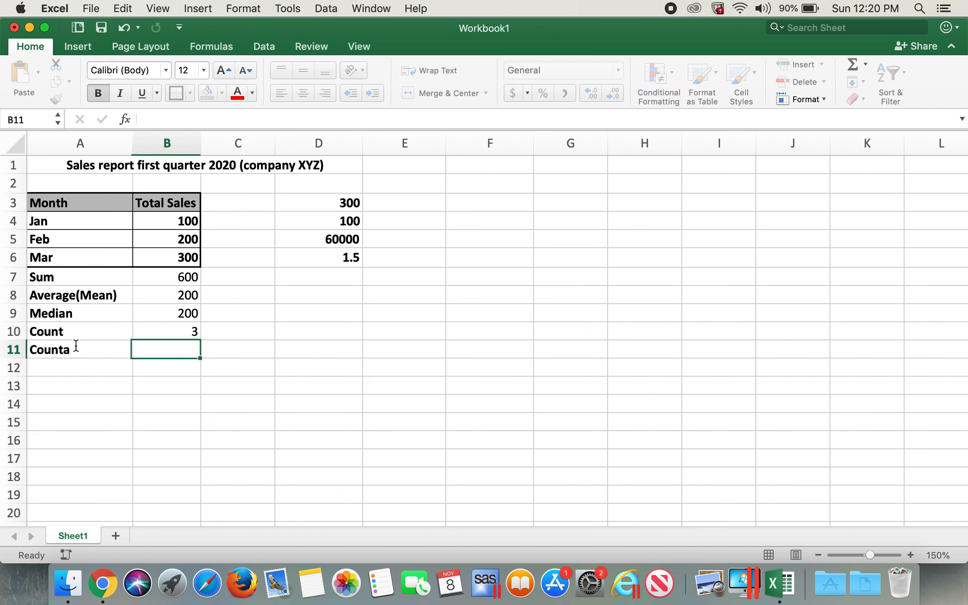
Step: Enter a COUNTA formula in B11 over the table range A3:B6
{"action": "type", "text": "=counta"}
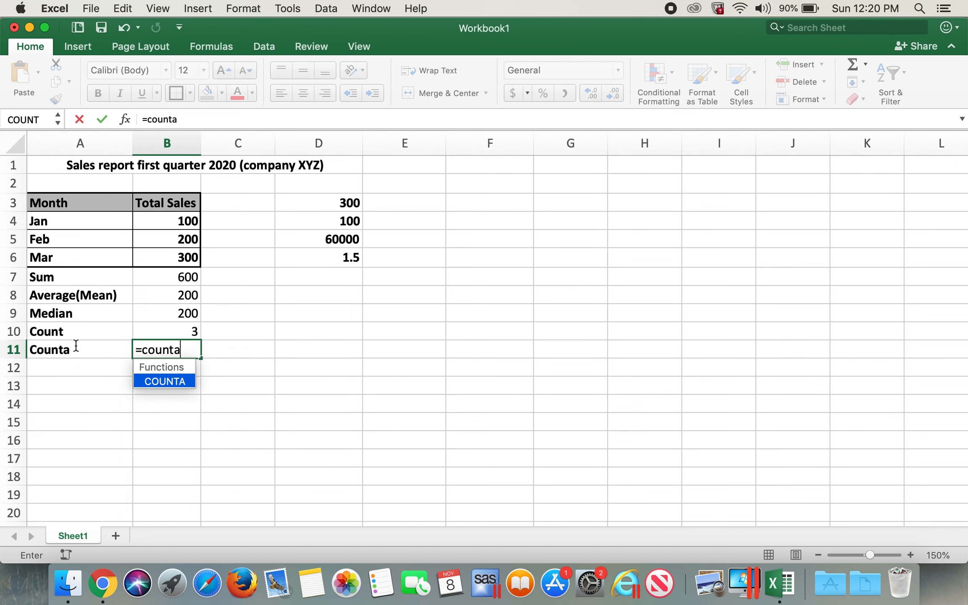
{"action": "type", "text": "("}
{"action": "left_click_drag", "start_coordinate": [63, 203], "coordinate": [164, 251]}
{"action": "type", "text": ")"}
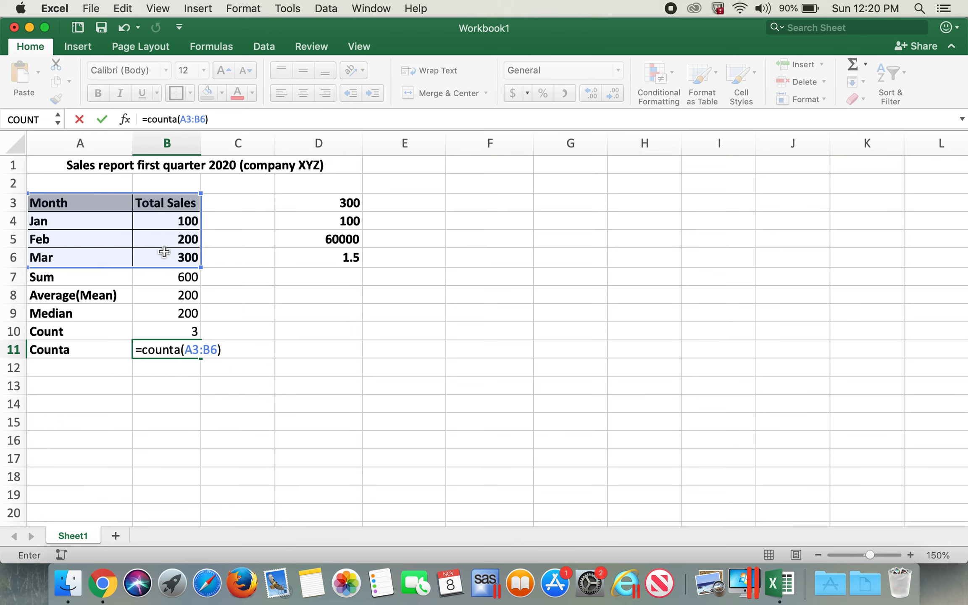
{"action": "key", "text": "Return"}
{"action": "left_click", "coordinate": [192, 351]}
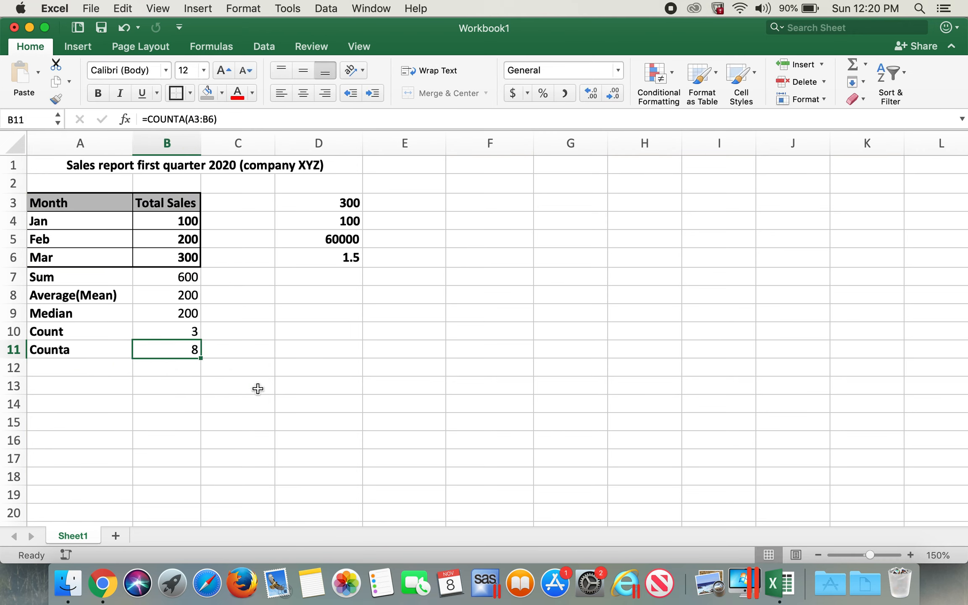
Step: Label cell A12 as Countif
{"action": "left_click", "coordinate": [125, 370]}
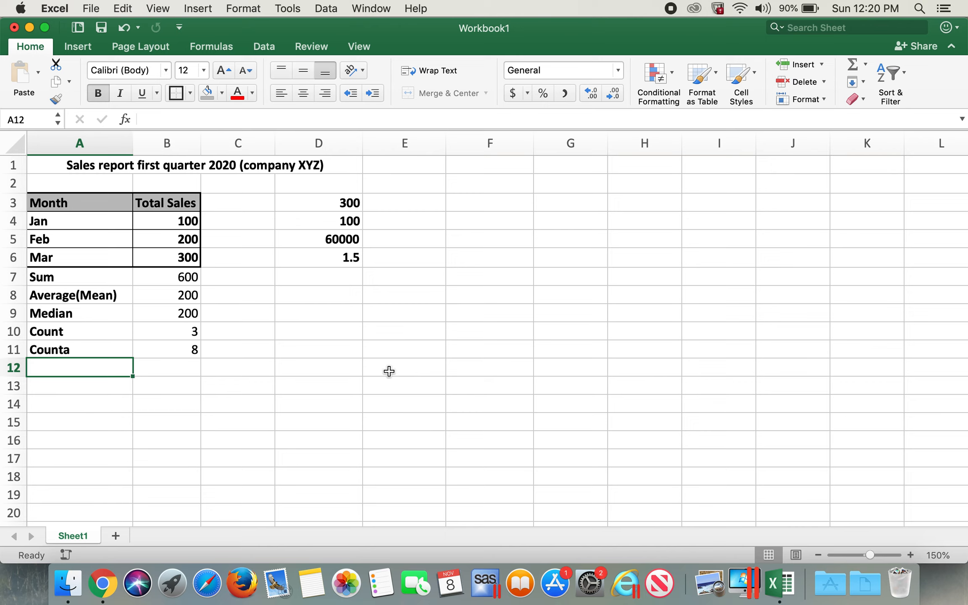
{"action": "type", "text": "C"}
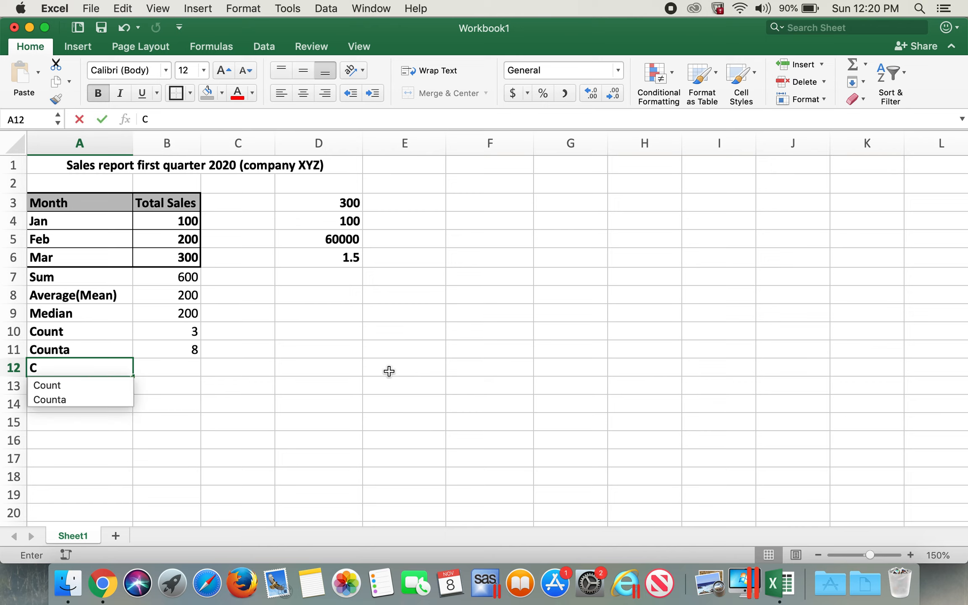
{"action": "type", "text": "ountif"}
{"action": "key", "text": "Tab"}
Step: Enter a COUNTIF formula in B12 counting cells in A3:B6 that match the criterion in A4
{"action": "type", "text": "=countn"}
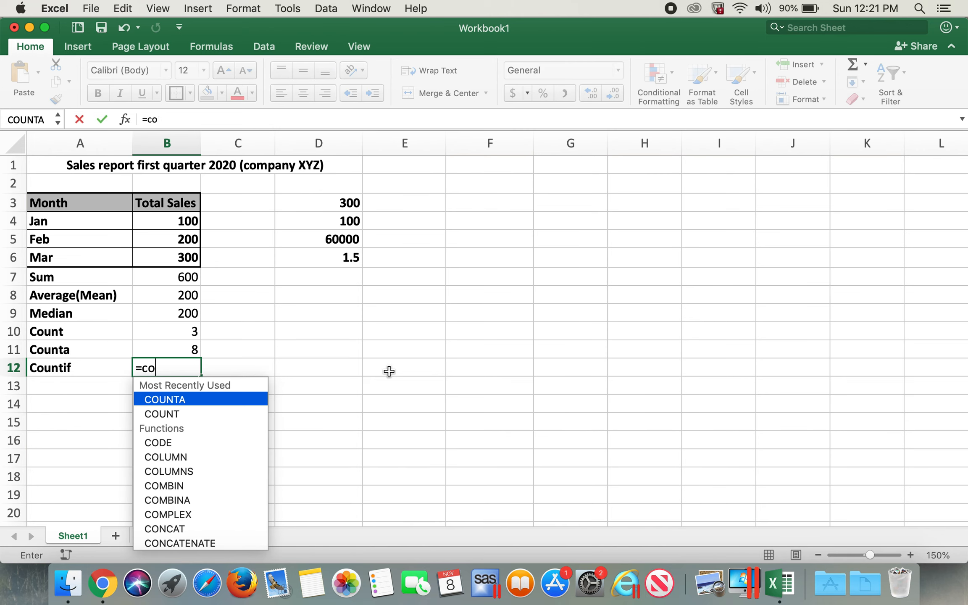
{"action": "key", "text": "BackSpace"}
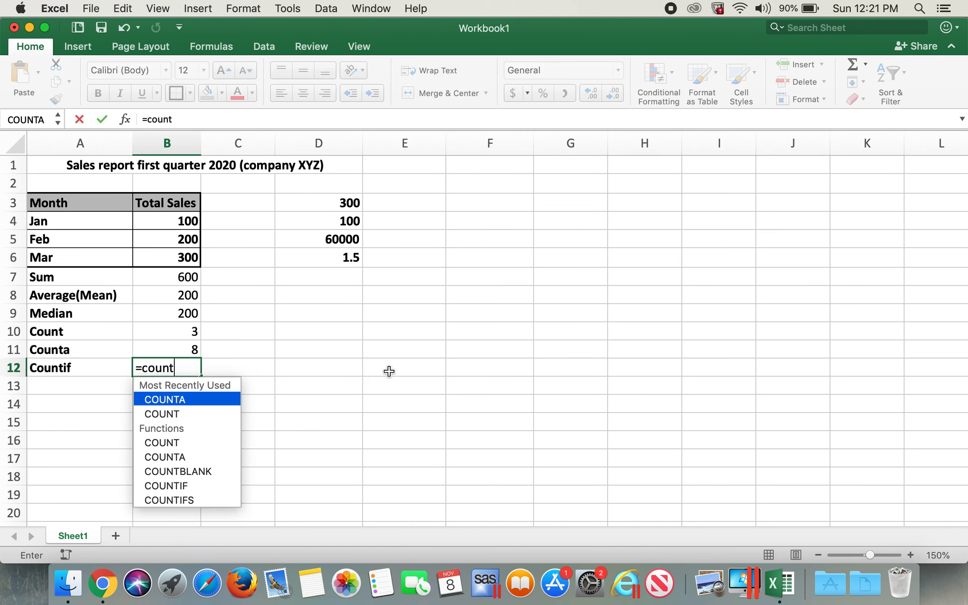
{"action": "type", "text": "if("}
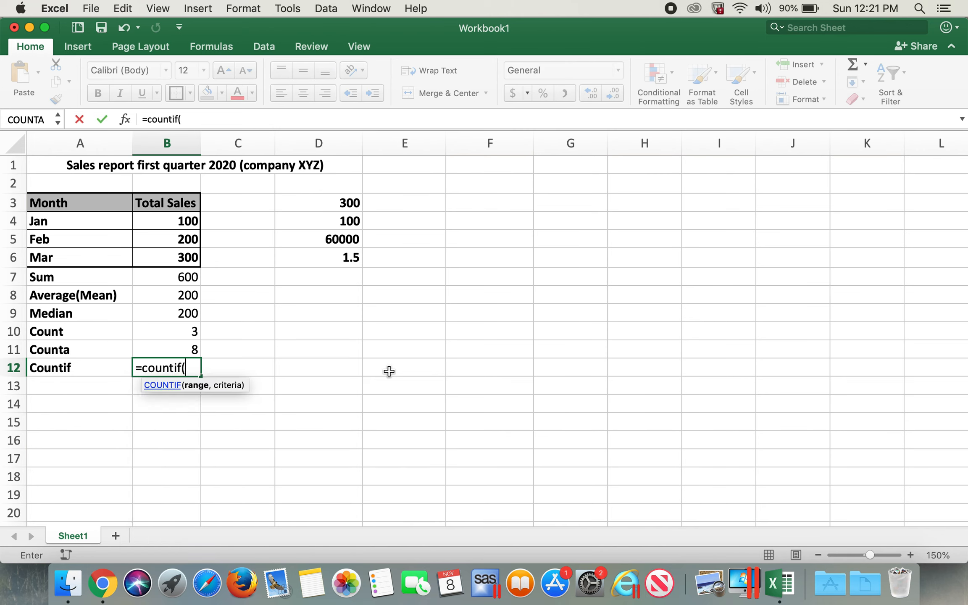
{"action": "left_click", "coordinate": [111, 208]}
{"action": "left_click_drag", "start_coordinate": [112, 214], "coordinate": [157, 255]}
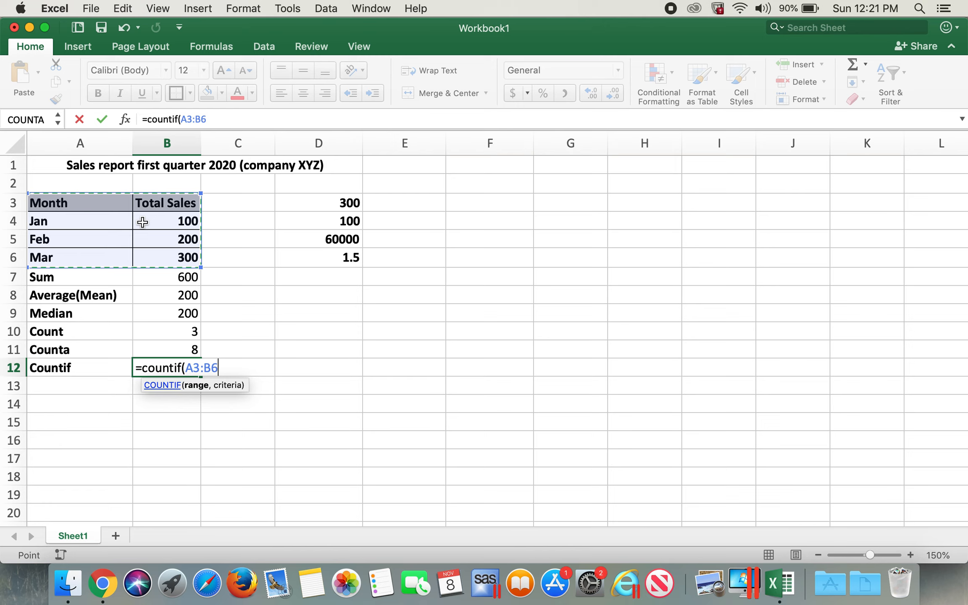
{"action": "left_click", "coordinate": [110, 220]}
{"action": "left_click_drag", "start_coordinate": [93, 199], "coordinate": [168, 256]}
{"action": "type", "text": ","}
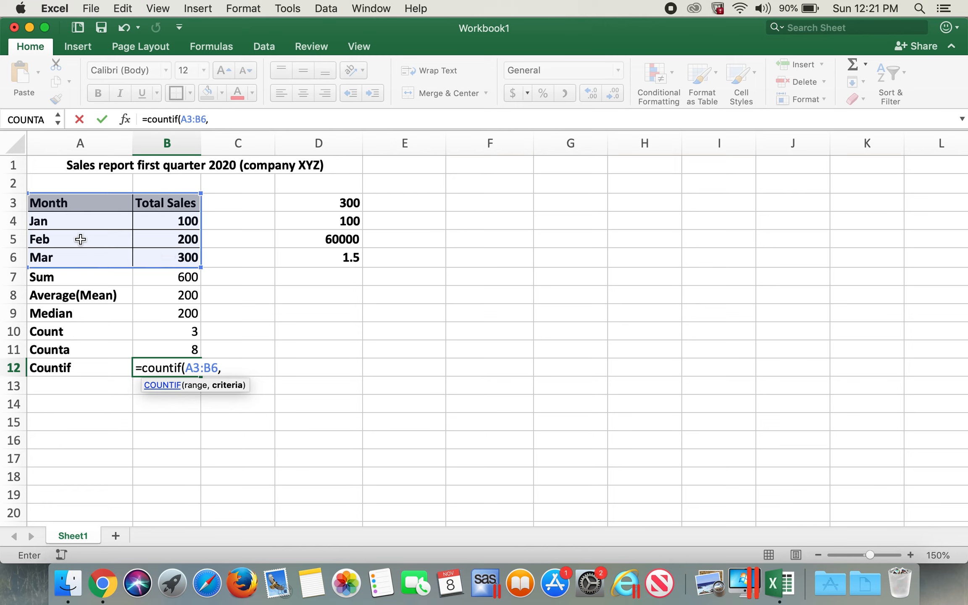
{"action": "left_click", "coordinate": [75, 220]}
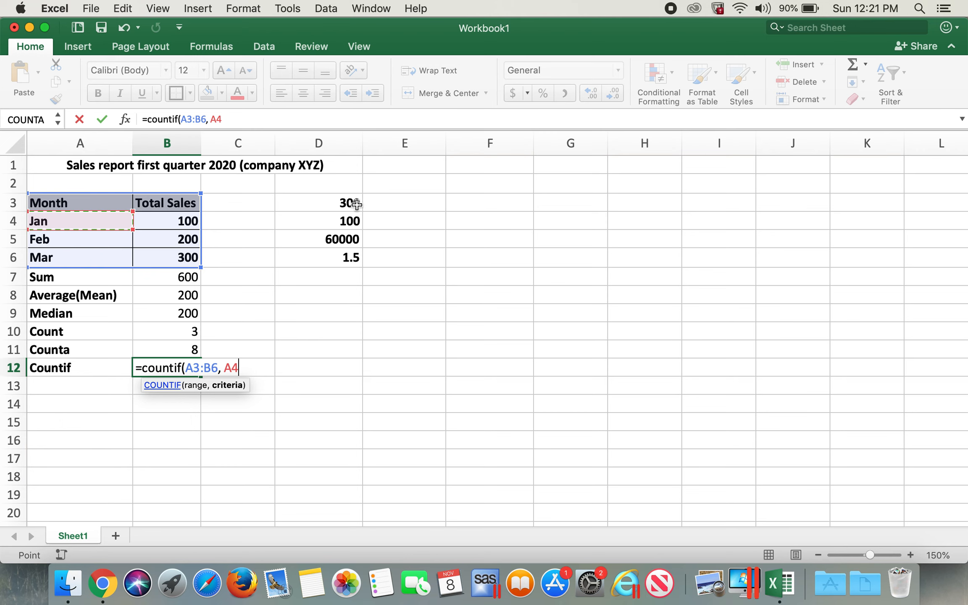
{"action": "type", "text": ")"}
{"action": "key", "text": "Return"}
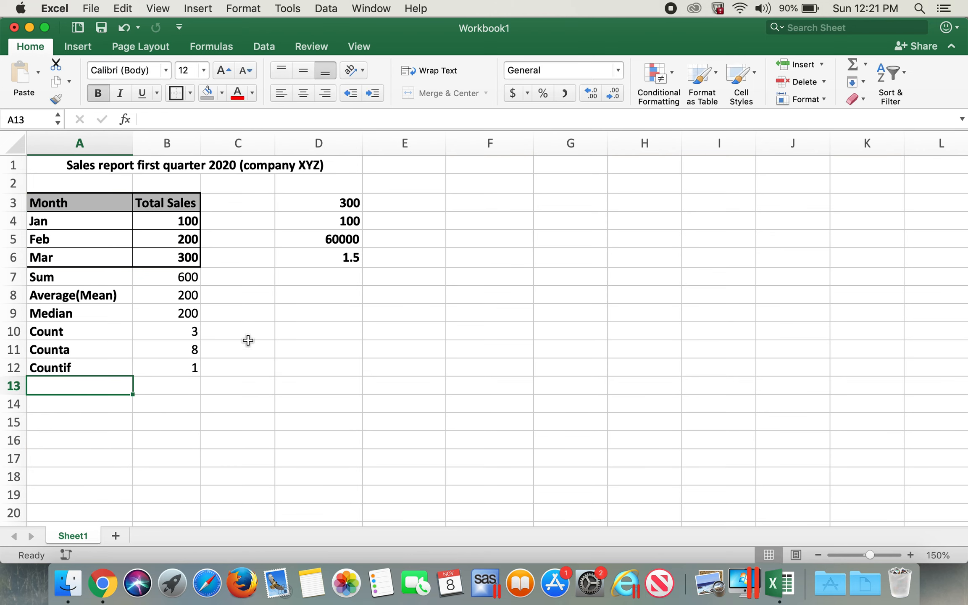
Step: Label cell A13 as Sumif
{"action": "left_click", "coordinate": [196, 369]}
{"action": "left_click", "coordinate": [87, 386]}
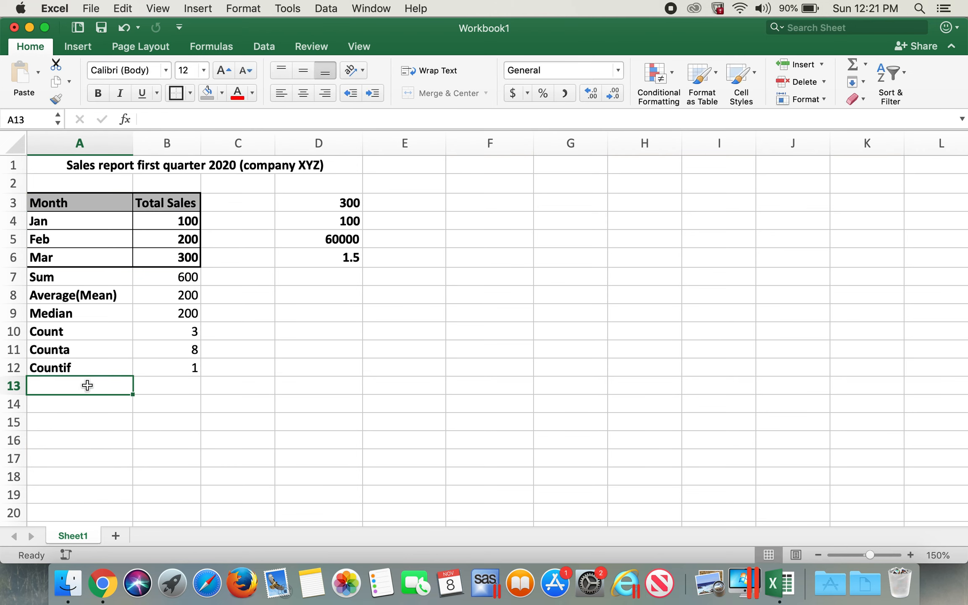
{"action": "type", "text": "Sumi"}
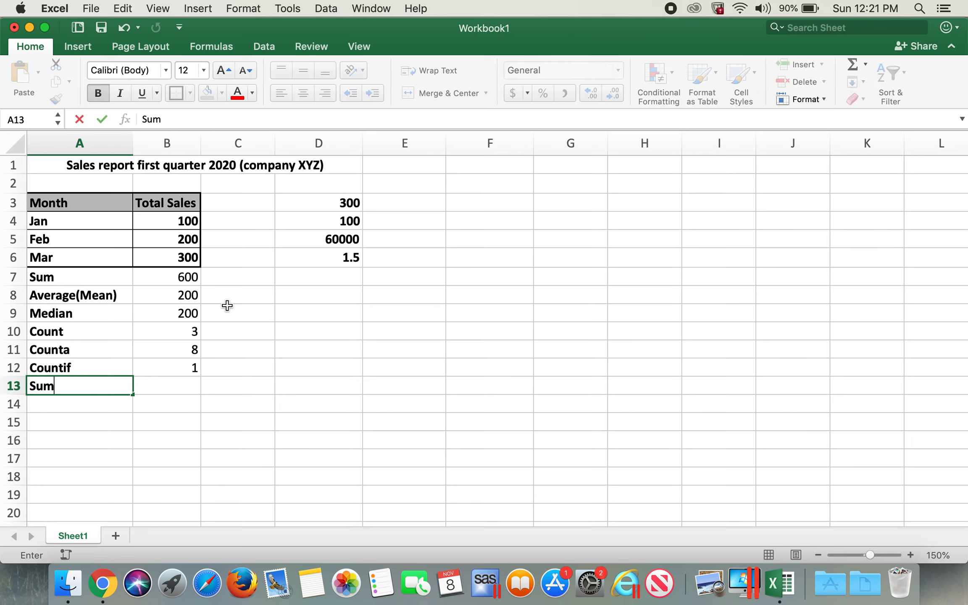
{"action": "key", "text": "Tab"}
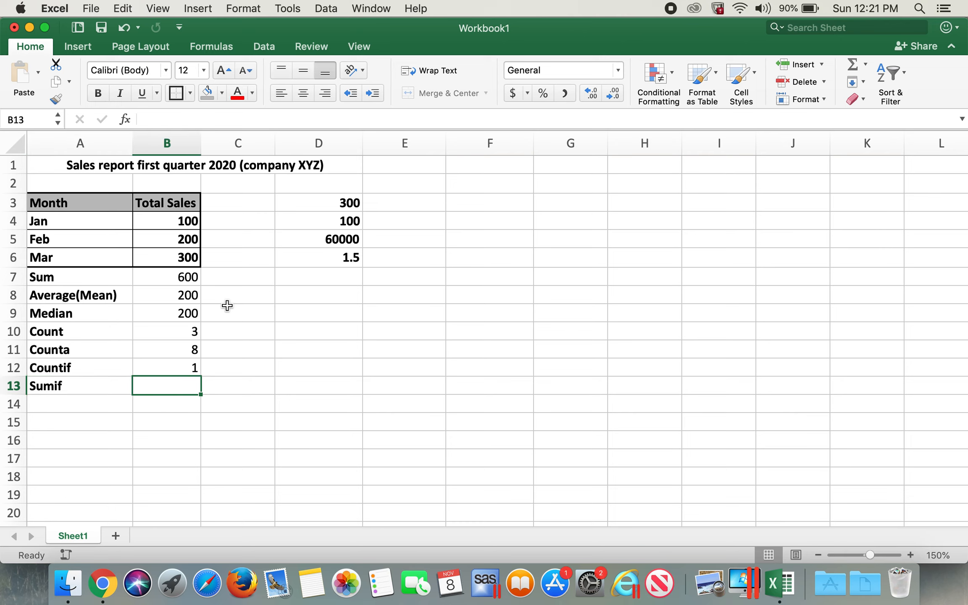
Step: Enter month headers Jan, Feb, Mar and Jan across E8:H8 as a helper row
{"action": "left_click", "coordinate": [407, 301]}
{"action": "type", "text": "Jan"}
{"action": "key", "text": "Tab"}
{"action": "type", "text": "Feb"}
{"action": "key", "text": "Tab"}
{"action": "type", "text": "March"}
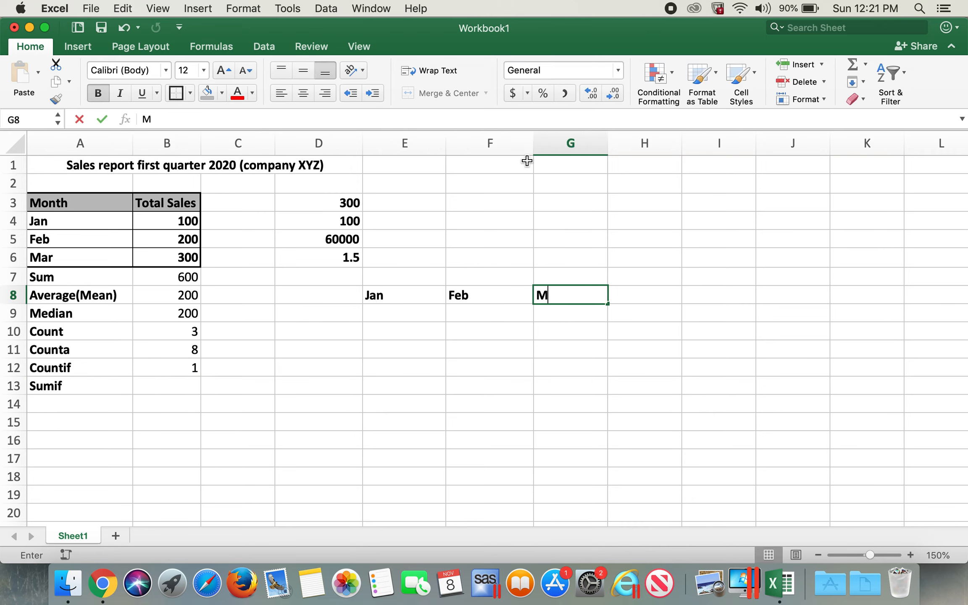
{"action": "key", "text": "Tab"}
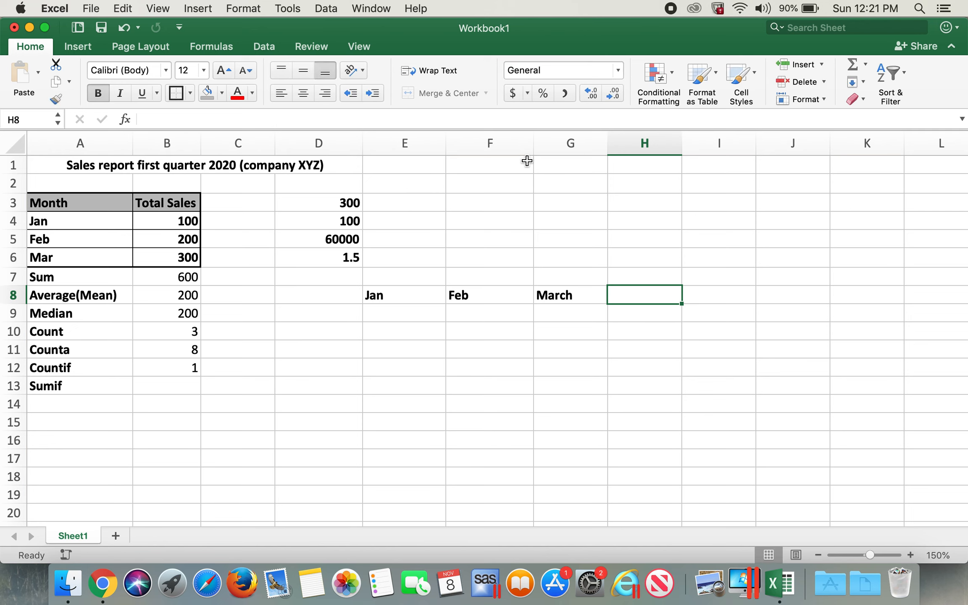
{"action": "key", "text": "shift+Tab"}
{"action": "type", "text": "Mar"}
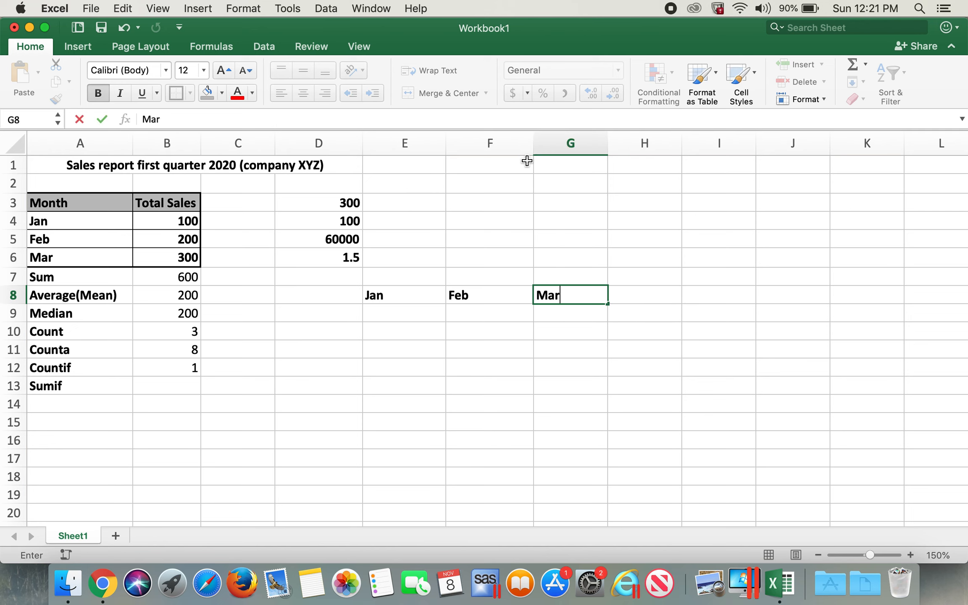
{"action": "key", "text": "Tab"}
{"action": "type", "text": "Jan"}
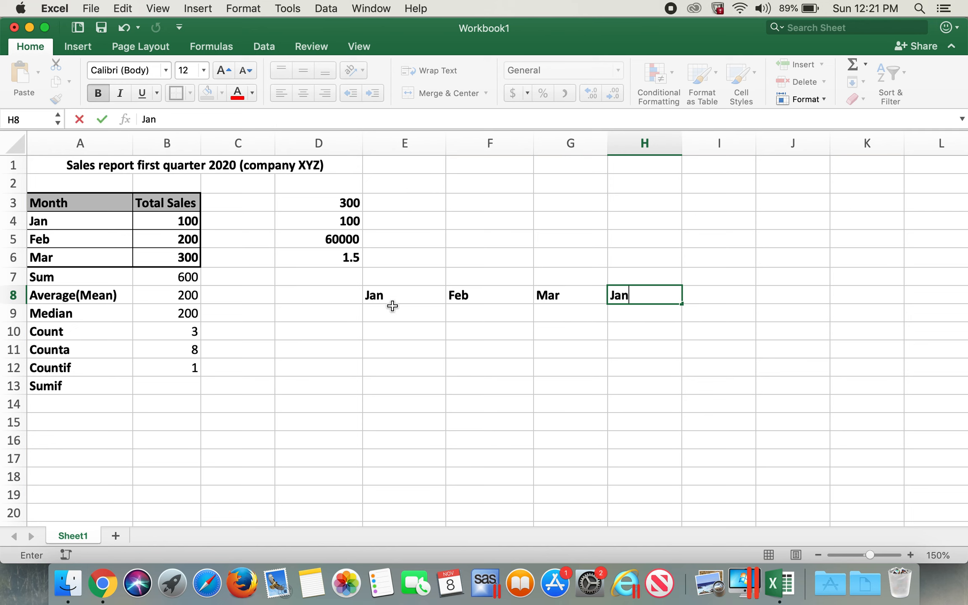
Step: Enter the values 1001, 9001, 200 and 190 in E9:H9 beneath the month headers
{"action": "left_click", "coordinate": [391, 315]}
{"action": "type", "text": "1001"}
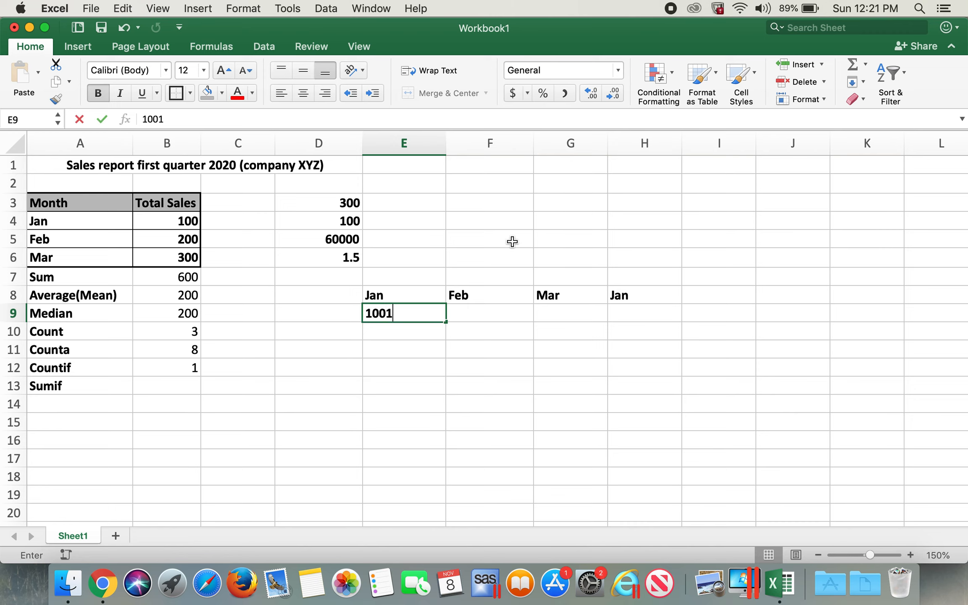
{"action": "key", "text": "Tab"}
{"action": "type", "text": "9001"}
{"action": "key", "text": "Tab"}
{"action": "type", "text": "200"}
{"action": "key", "text": "Tab"}
{"action": "type", "text": "190"}
{"action": "key", "text": "Tab"}
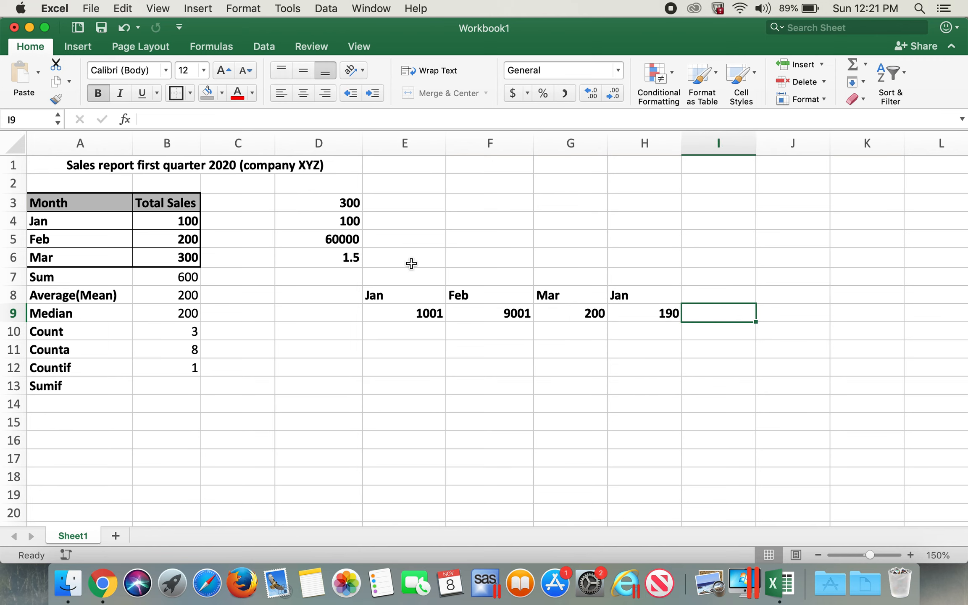
Step: Enter a SUMIF formula in B13 over E8:H9 with criterion E8 and sum range E9:H9
{"action": "left_click", "coordinate": [166, 386]}
{"action": "type", "text": "="}
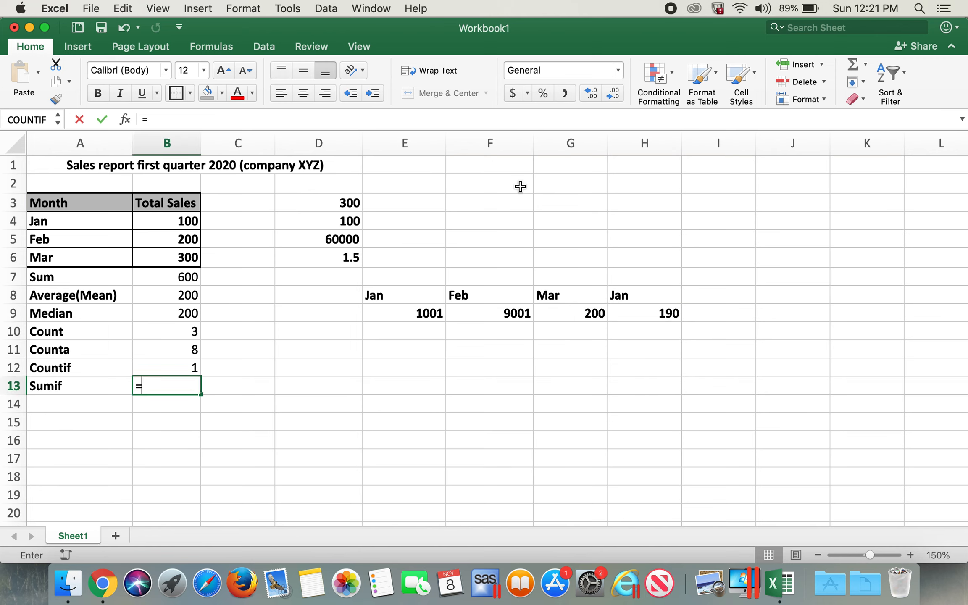
{"action": "type", "text": "sumif"}
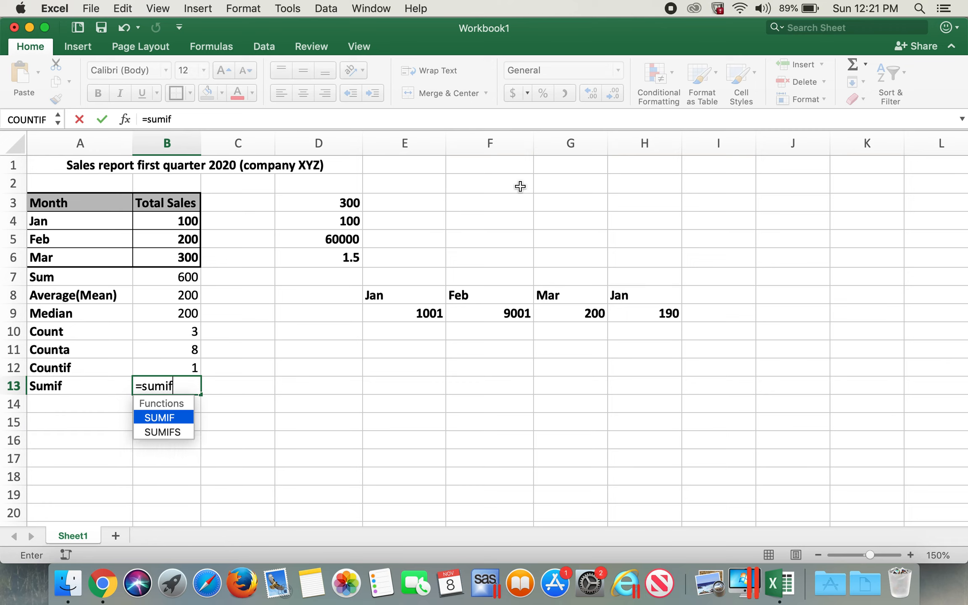
{"action": "type", "text": "("}
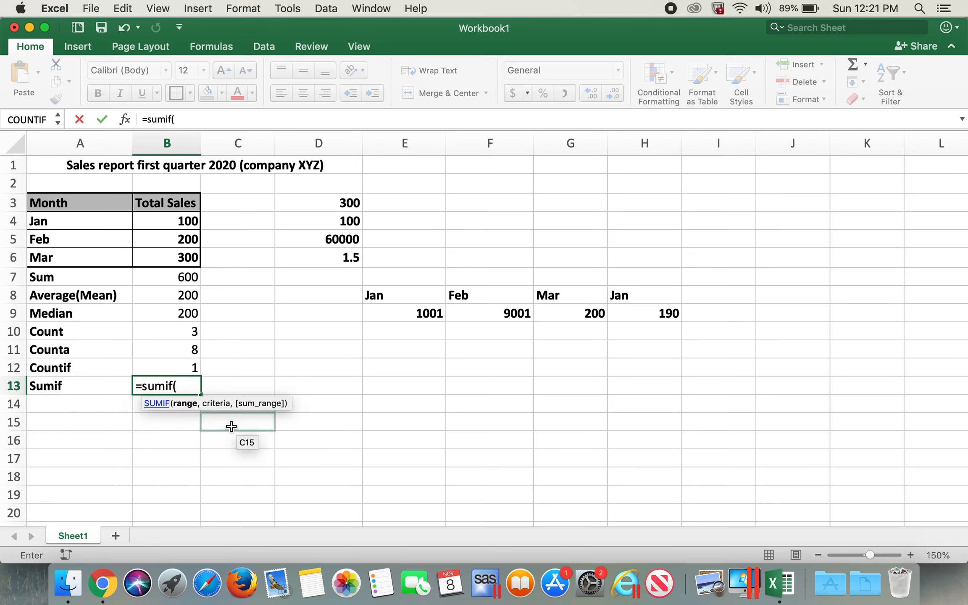
{"action": "left_click_drag", "start_coordinate": [397, 289], "coordinate": [630, 316]}
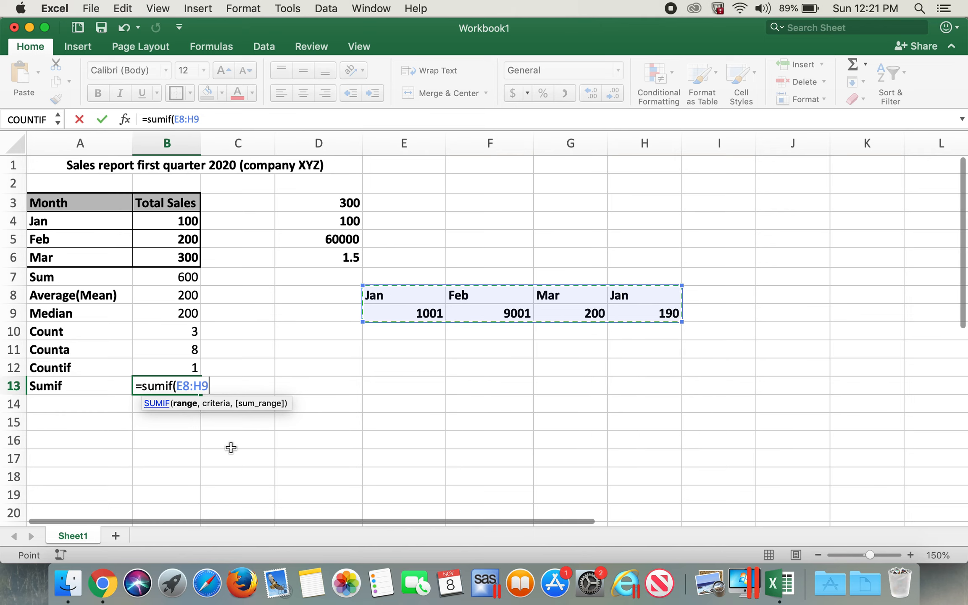
{"action": "type", "text": ","}
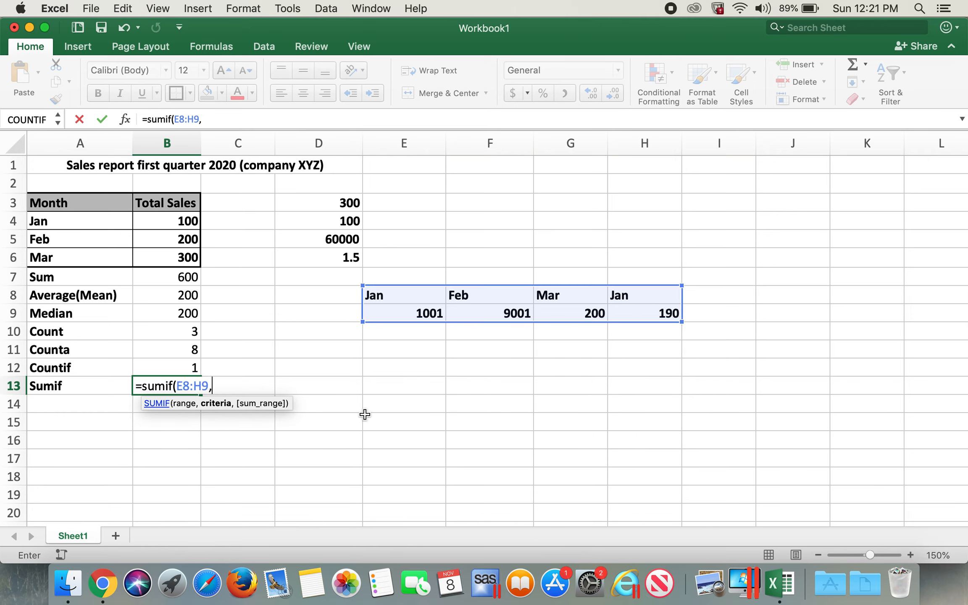
{"action": "left_click", "coordinate": [394, 296]}
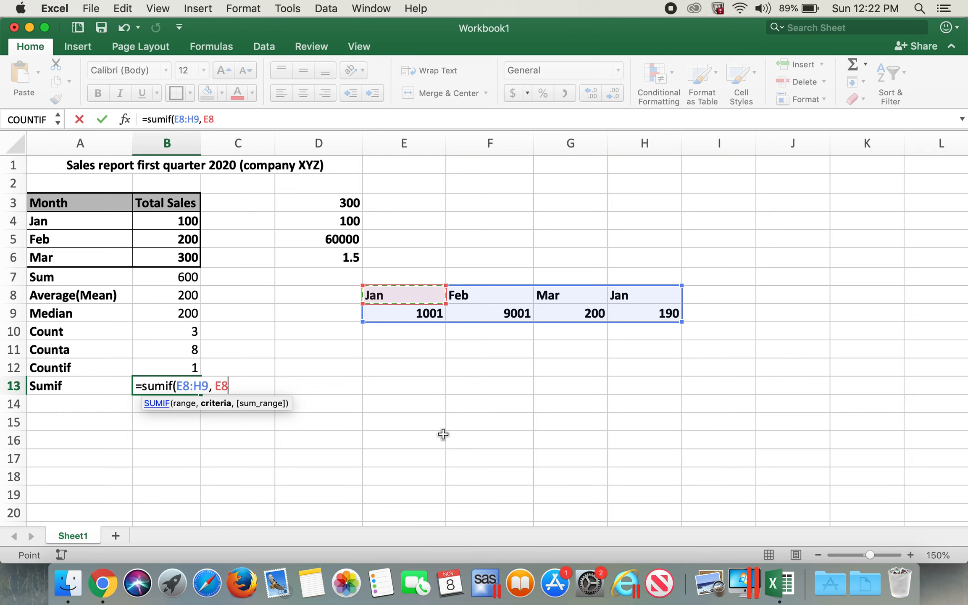
{"action": "type", "text": ","}
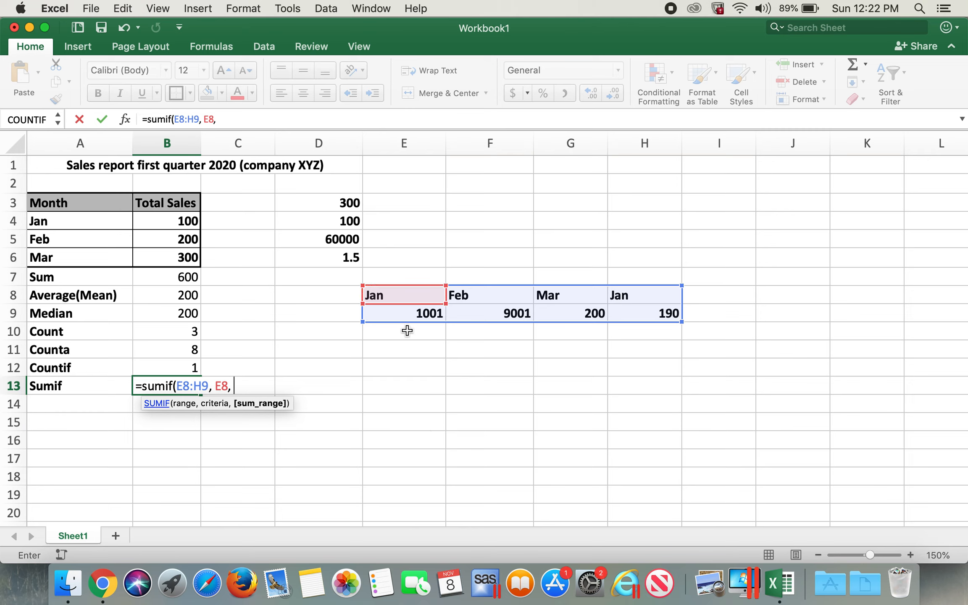
{"action": "left_click_drag", "start_coordinate": [390, 320], "coordinate": [628, 309]}
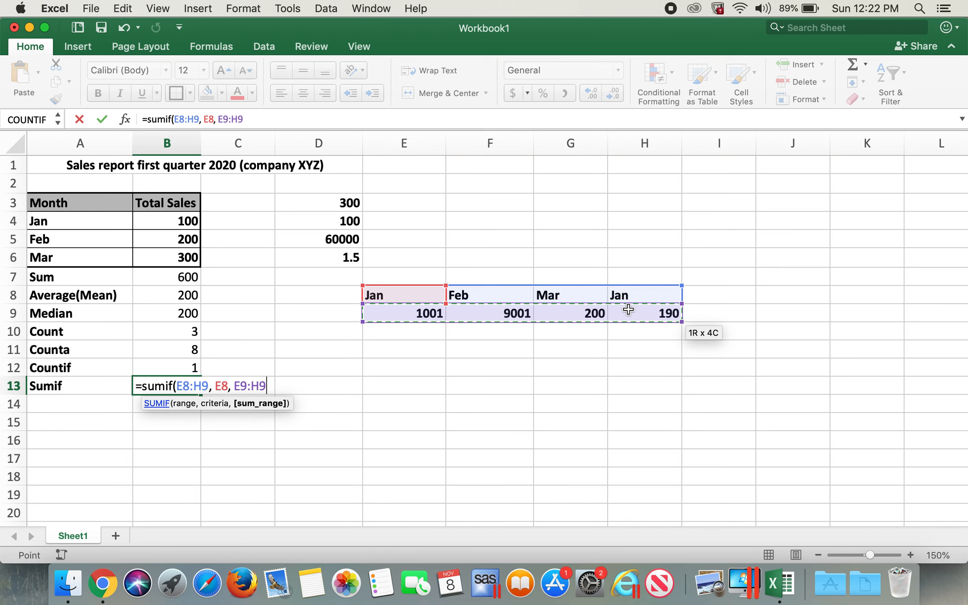
{"action": "type", "text": ")"}
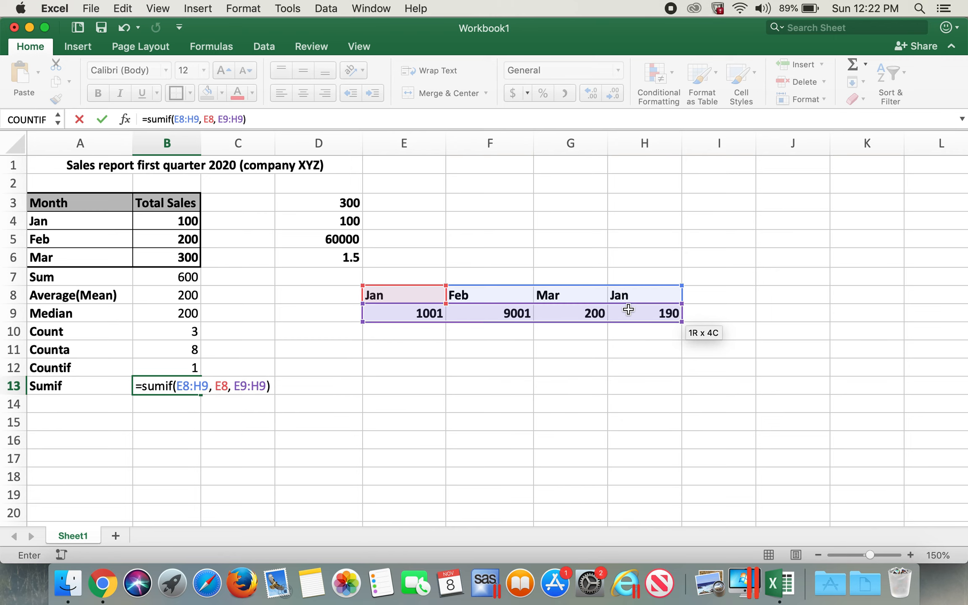
{"action": "key", "text": "Return"}
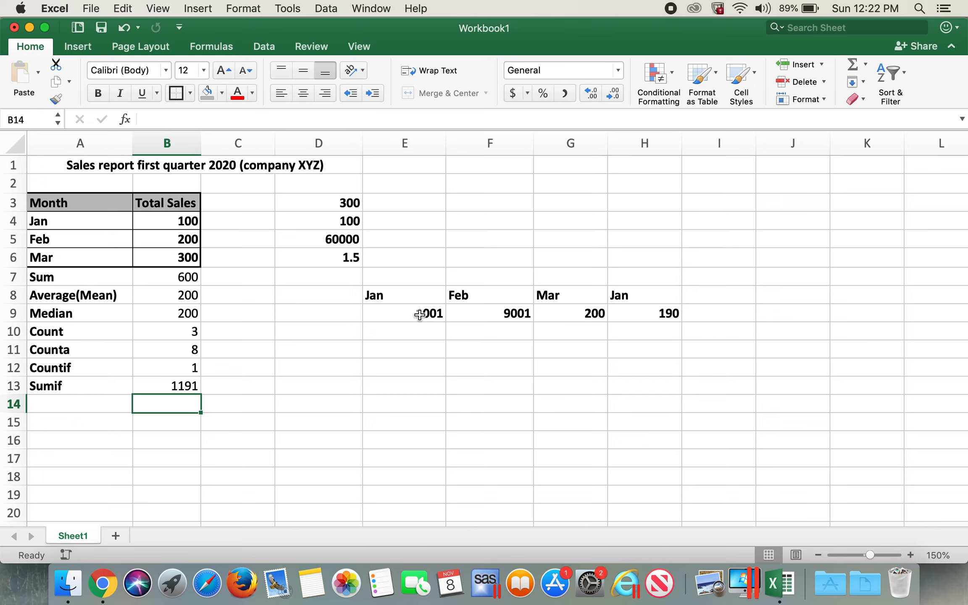
Step: Inspect the SUMIF formula and the helper cells it references
{"action": "left_click", "coordinate": [421, 314]}
{"action": "left_click", "coordinate": [663, 315]}
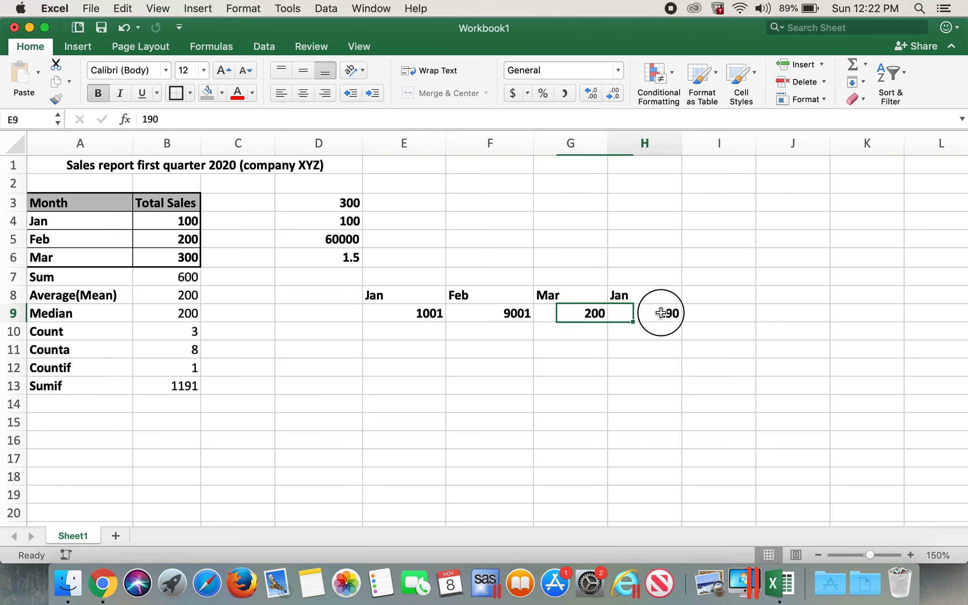
{"action": "left_click", "coordinate": [184, 393]}
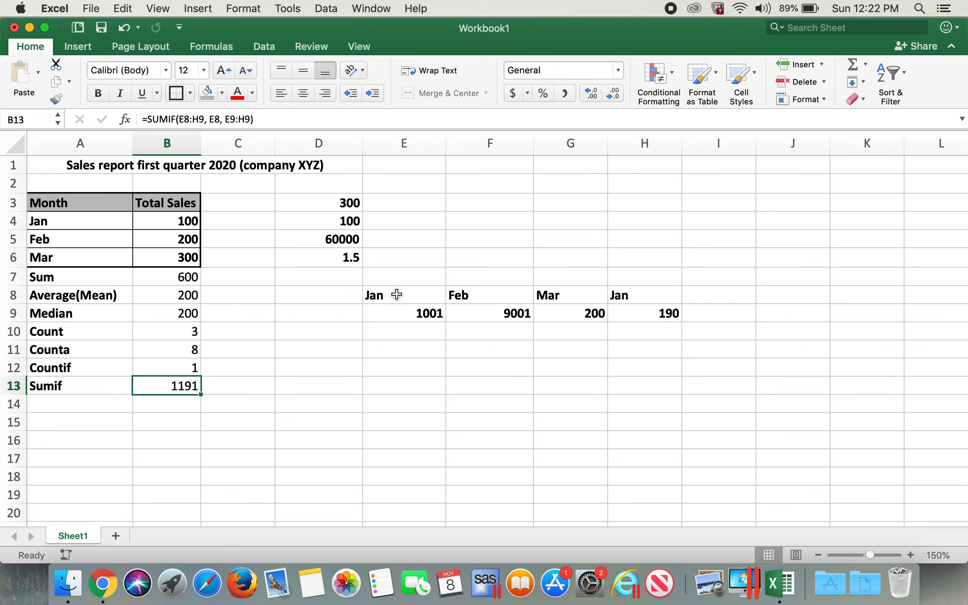
{"action": "left_click", "coordinate": [398, 292]}
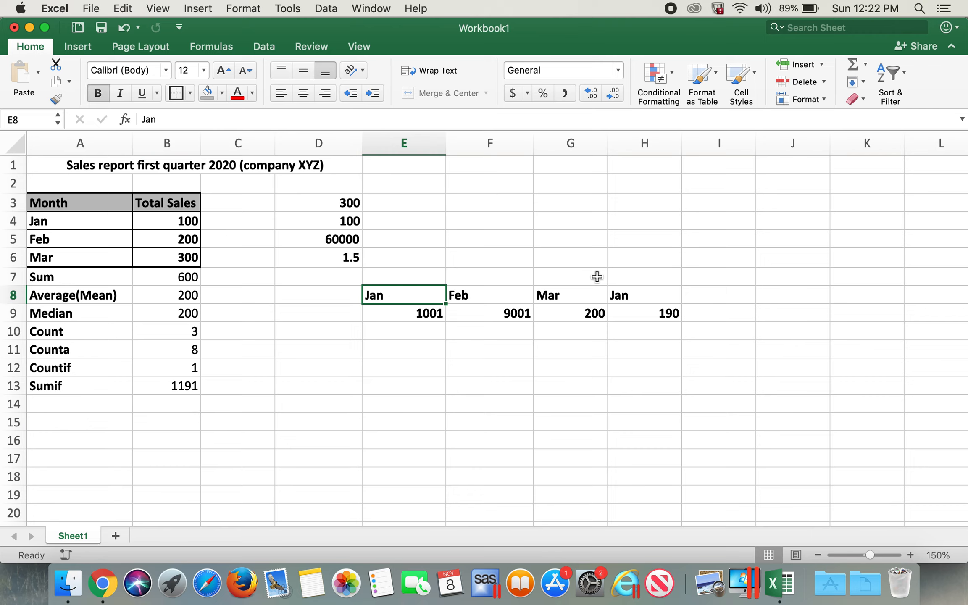
{"action": "left_click", "coordinate": [626, 292]}
{"action": "left_click", "coordinate": [390, 316]}
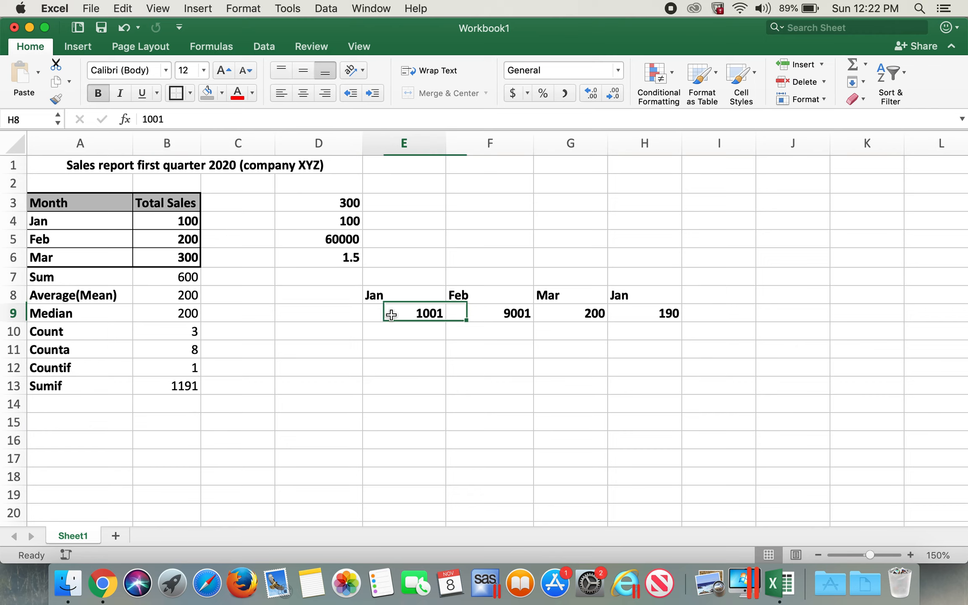
{"action": "left_click", "coordinate": [655, 316]}
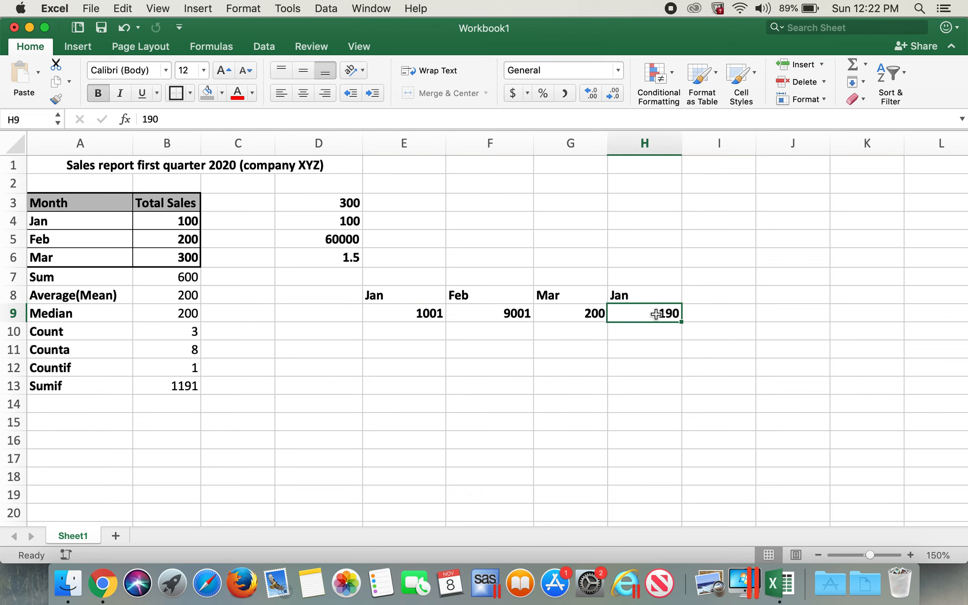
Step: Label cell A14 as If
{"action": "left_click", "coordinate": [97, 403]}
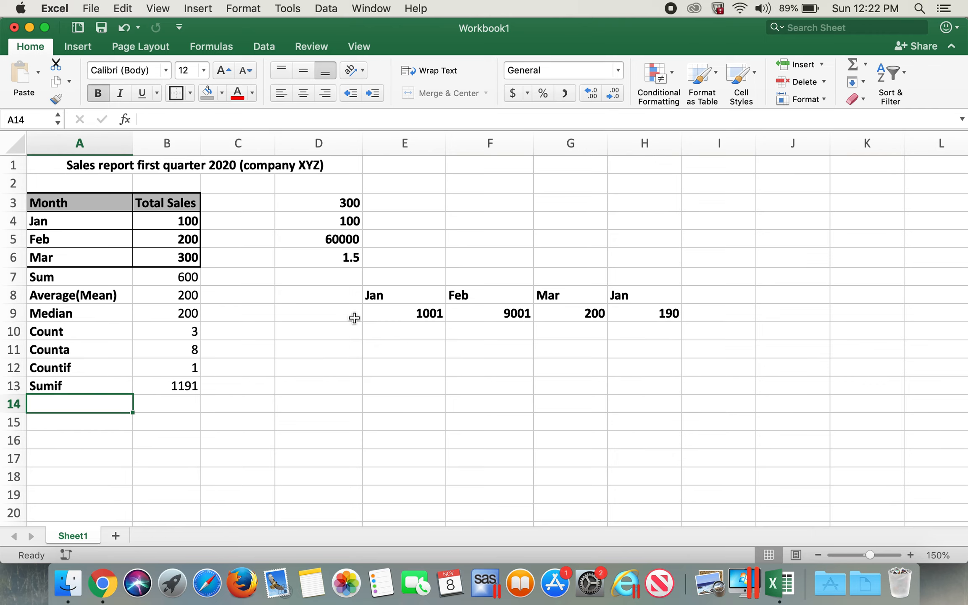
{"action": "left_click", "coordinate": [78, 391]}
{"action": "left_click", "coordinate": [80, 402]}
{"action": "type", "text": "If"}
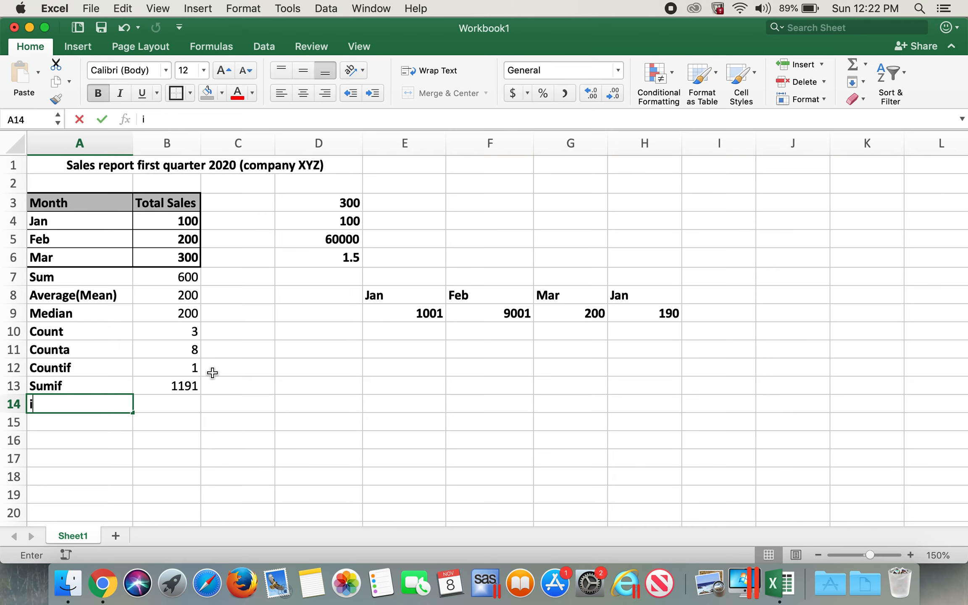
{"action": "key", "text": "Tab"}
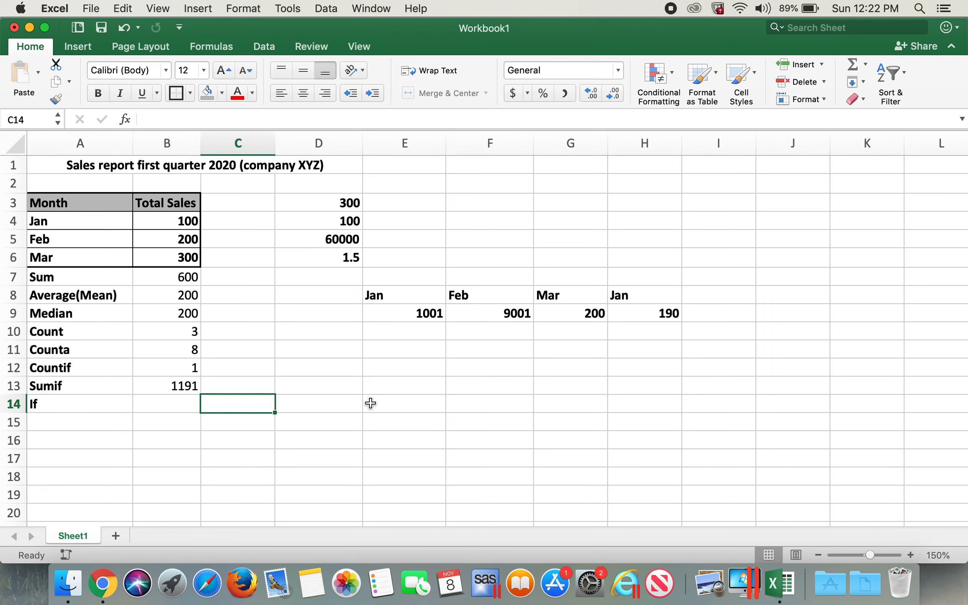
Step: Clear the helper data in E8:H9 and the numbers in D3:D6
{"action": "left_click", "coordinate": [407, 365]}
{"action": "left_click", "coordinate": [416, 295]}
{"action": "left_click_drag", "start_coordinate": [416, 295], "coordinate": [622, 315]}
{"action": "key", "text": "Delete"}
{"action": "left_click_drag", "start_coordinate": [332, 201], "coordinate": [337, 255]}
{"action": "key", "text": "Delete"}
{"action": "left_click", "coordinate": [484, 290]}
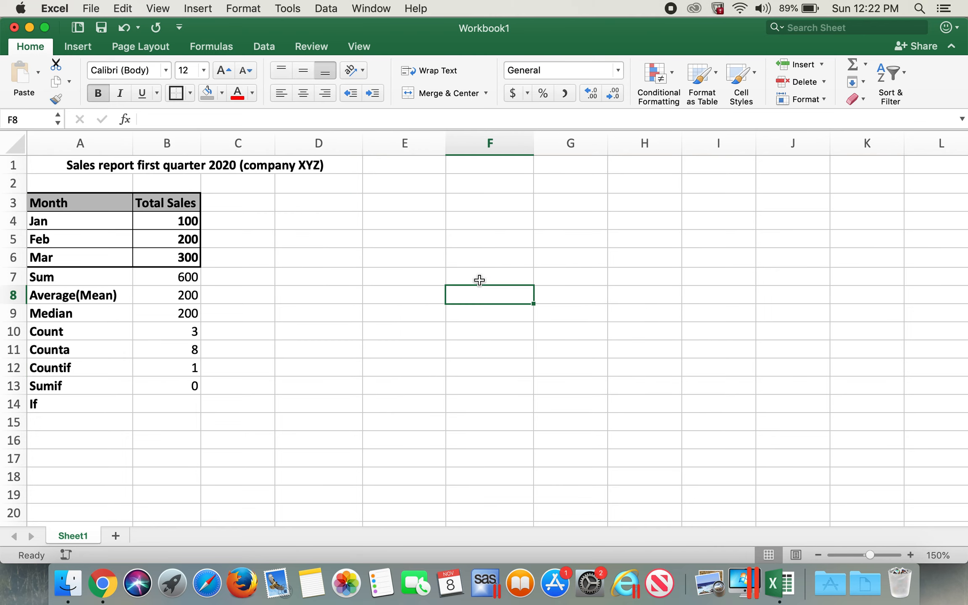
Step: Enter XYZ in cell E7
{"action": "left_click", "coordinate": [404, 273]}
{"action": "type", "text": "XYZ"}
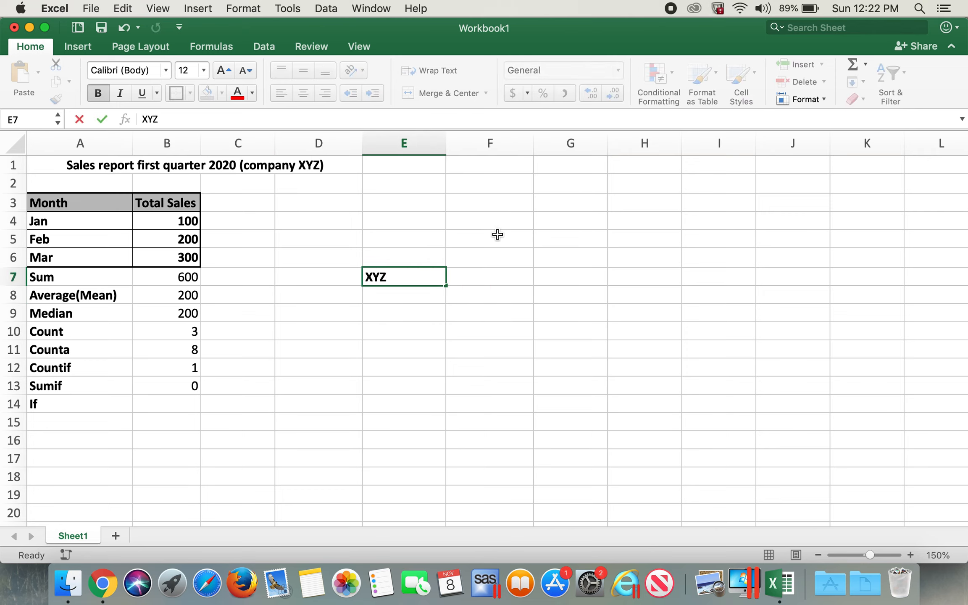
{"action": "key", "text": "Tab"}
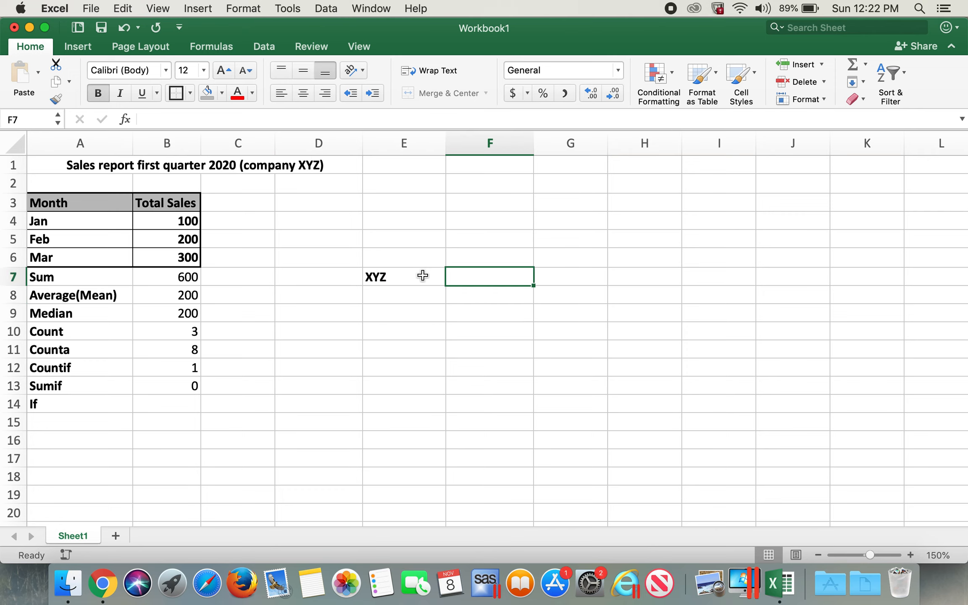
Step: Enter an IF formula in E8 returning 1 when E7 equals "XYZ" and 2 otherwise
{"action": "left_click", "coordinate": [392, 292]}
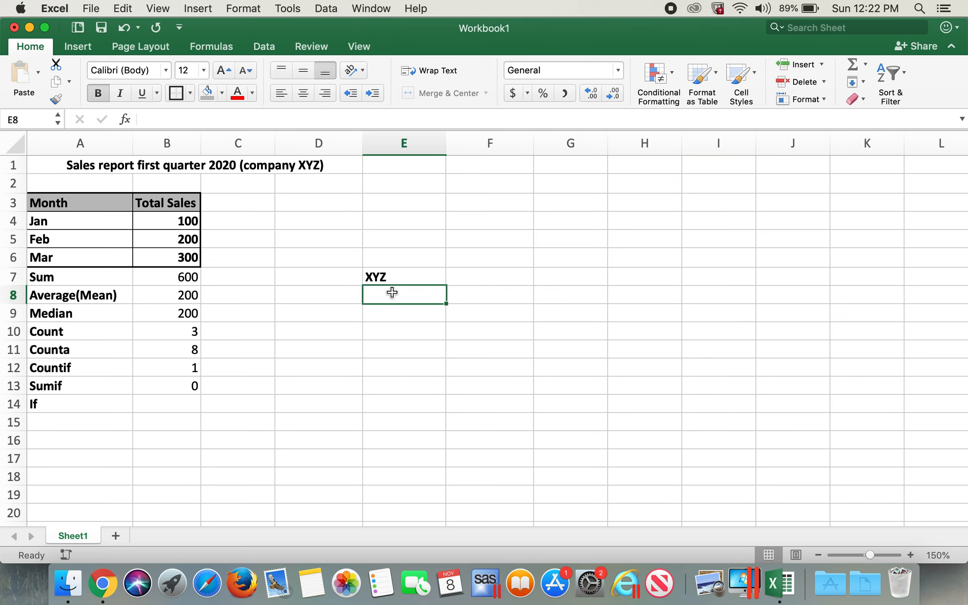
{"action": "type", "text": "=if"}
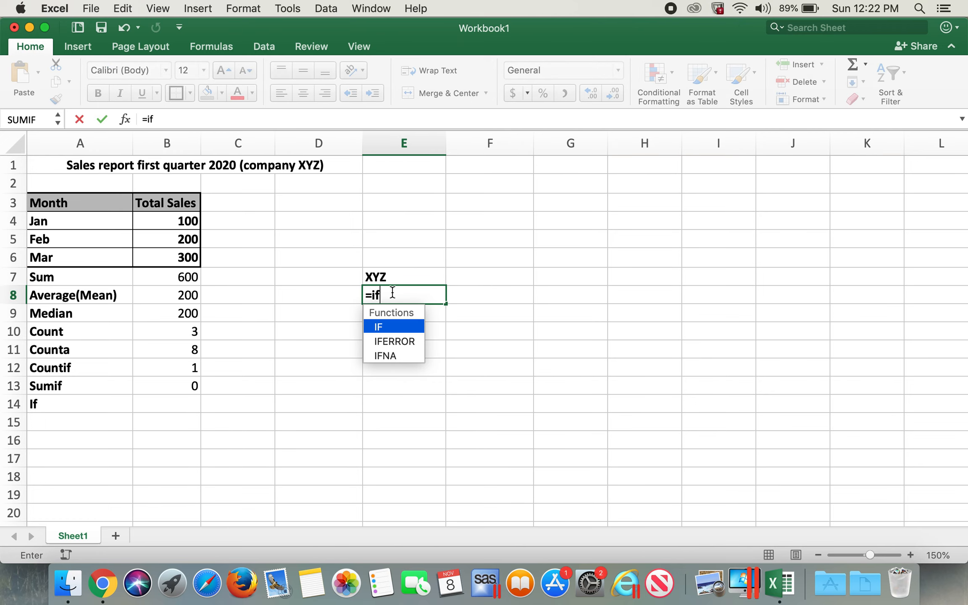
{"action": "type", "text": "("}
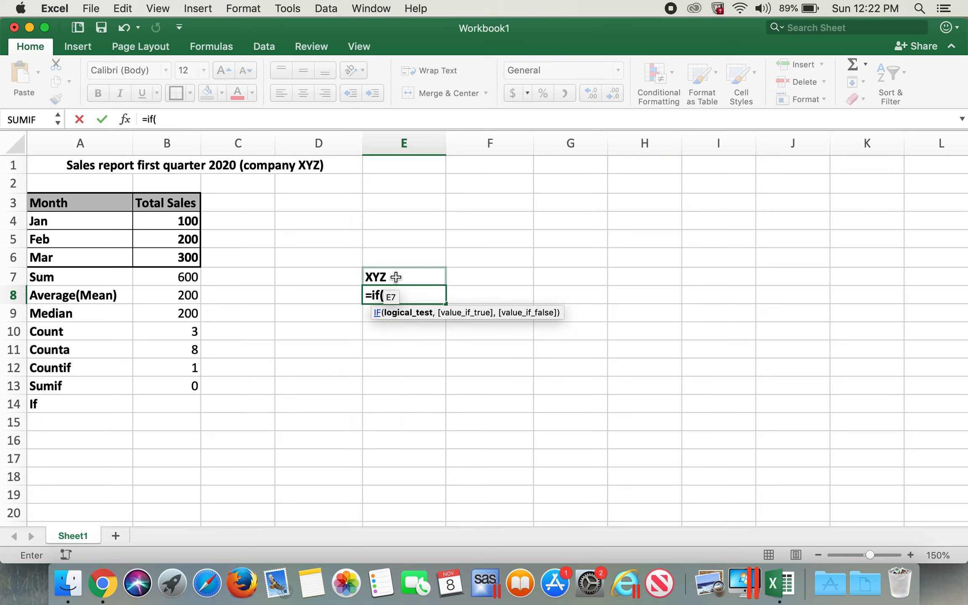
{"action": "left_click", "coordinate": [396, 277]}
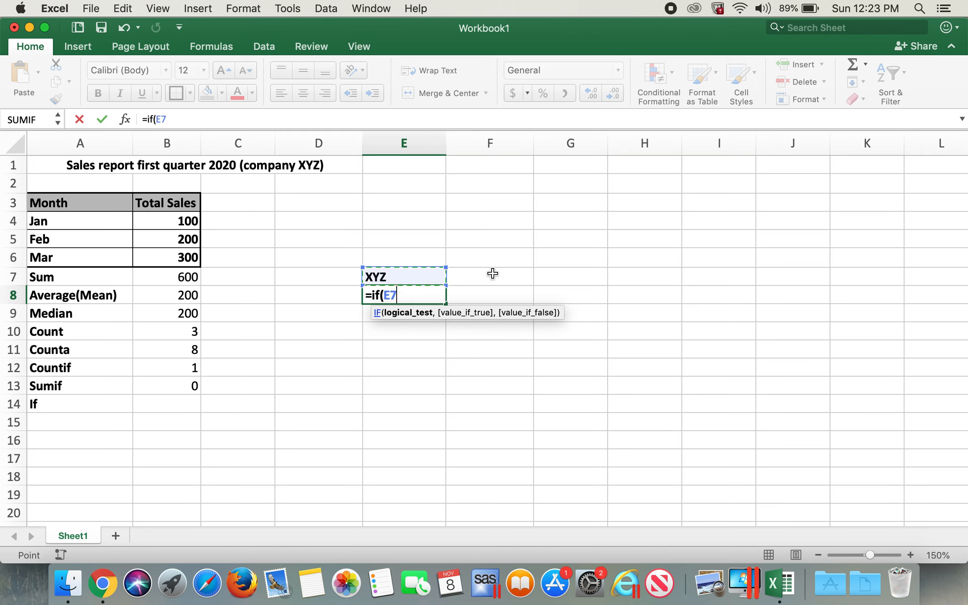
{"action": "type", "text": "=\"XYZ"}
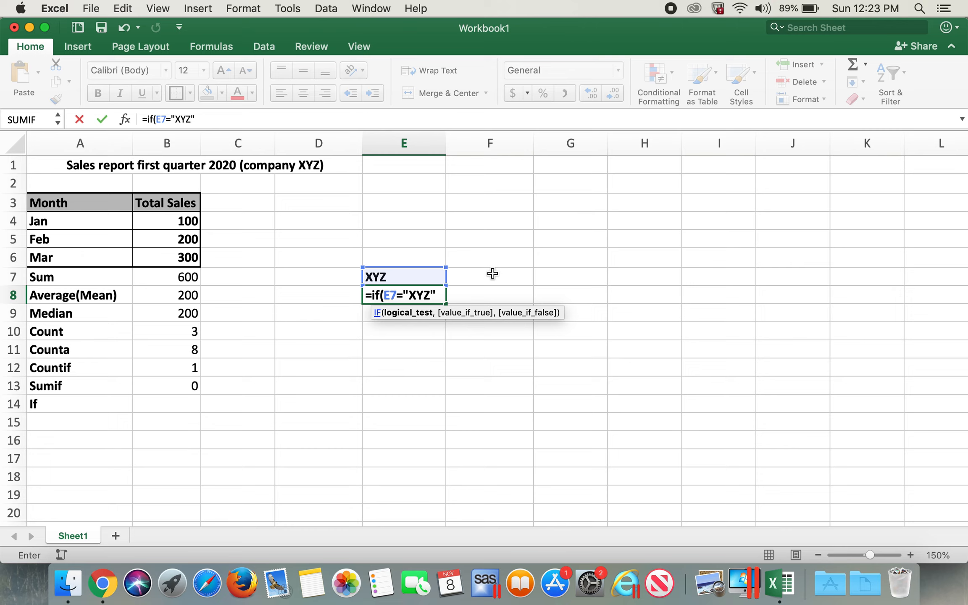
{"action": "type", "text": ","}
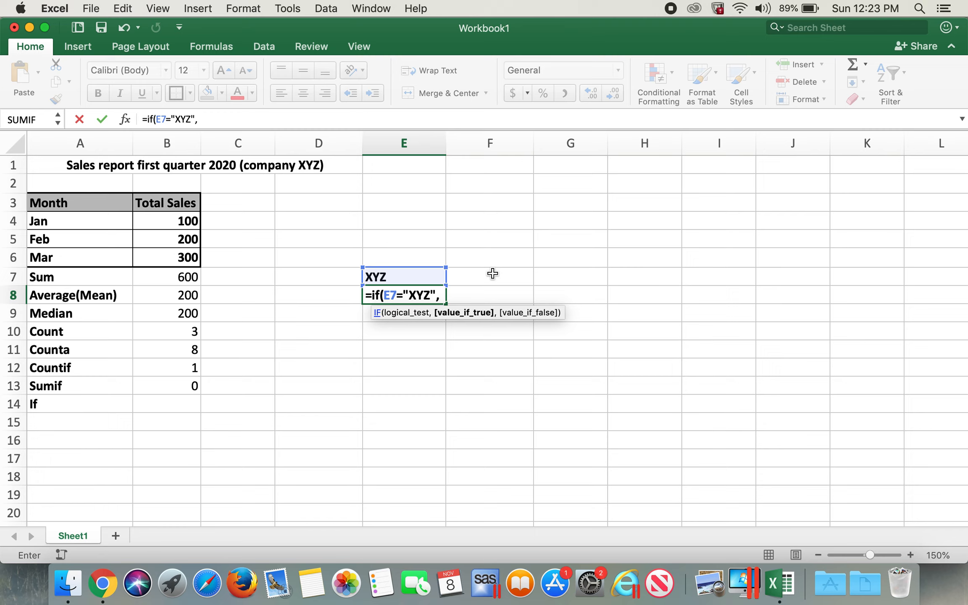
{"action": "type", "text": "1, "}
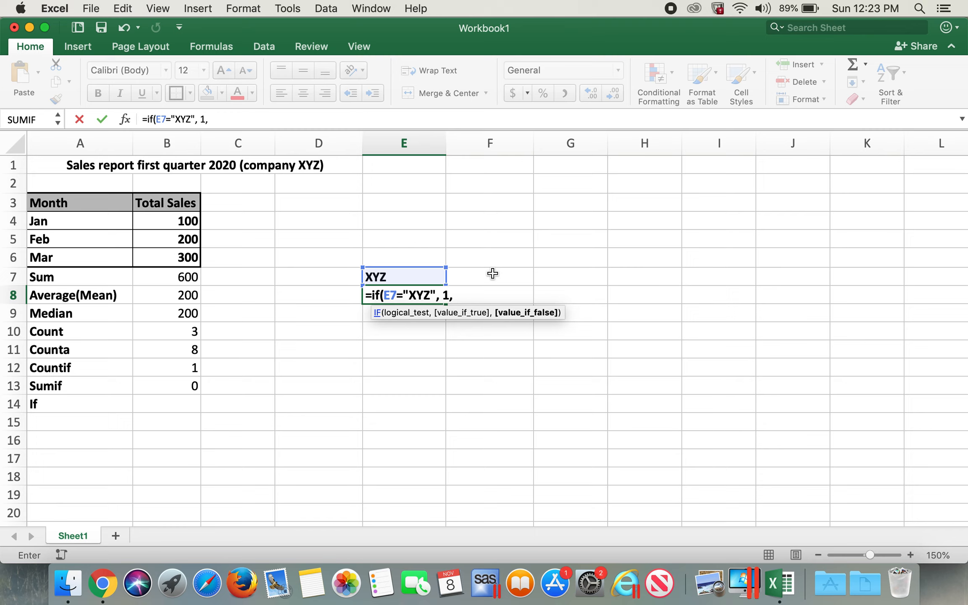
{"action": "type", "text": "2)"}
{"action": "key", "text": "Return"}
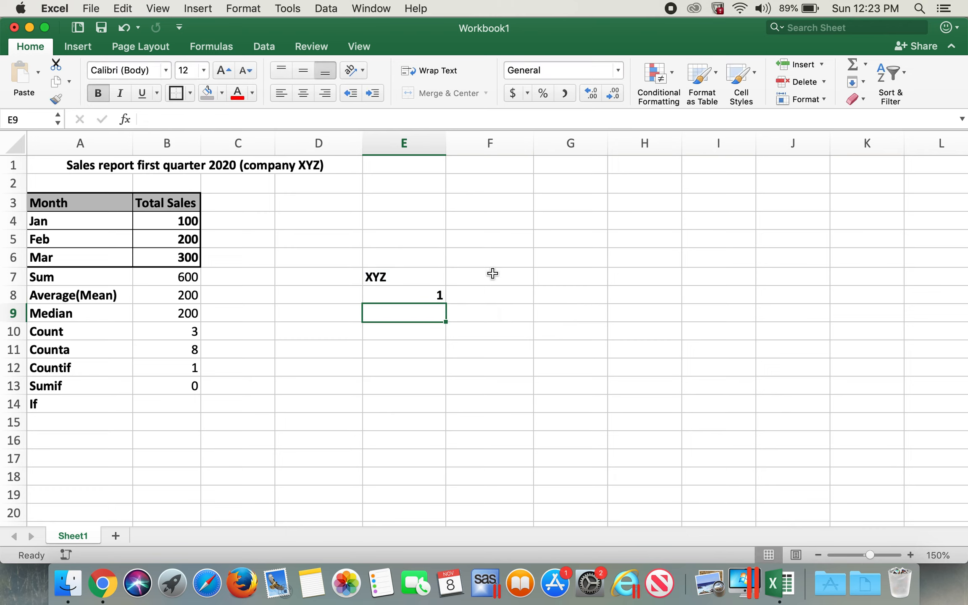
Step: Replace the text in E7 with x to test the IF formula's false result
{"action": "left_click", "coordinate": [402, 279]}
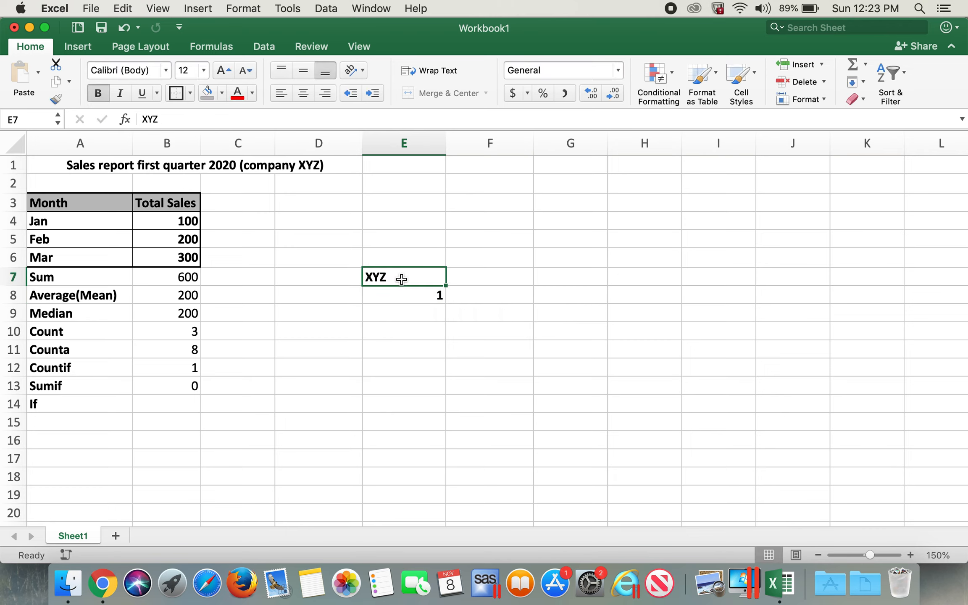
{"action": "left_click", "coordinate": [411, 299]}
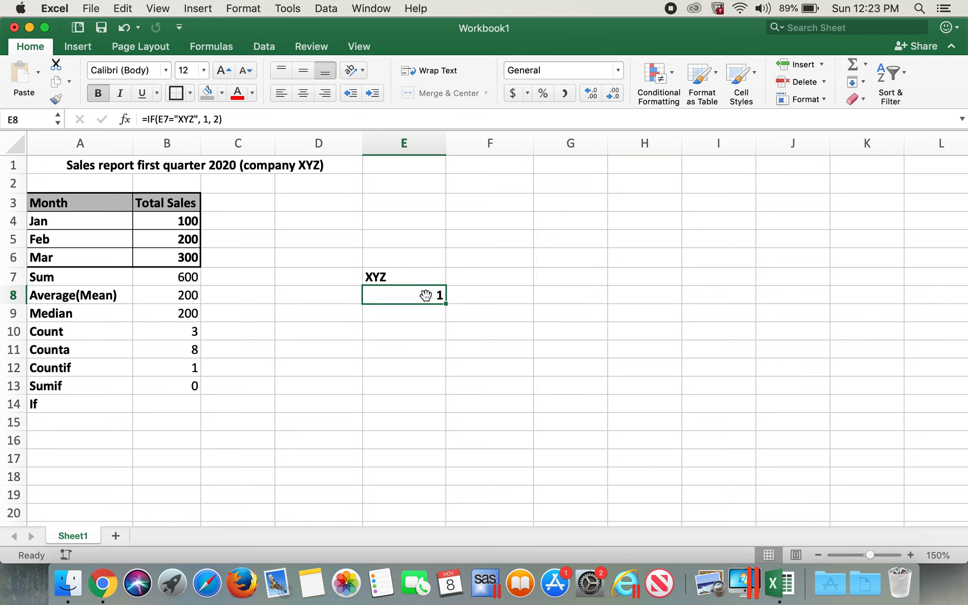
{"action": "left_click", "coordinate": [404, 271]}
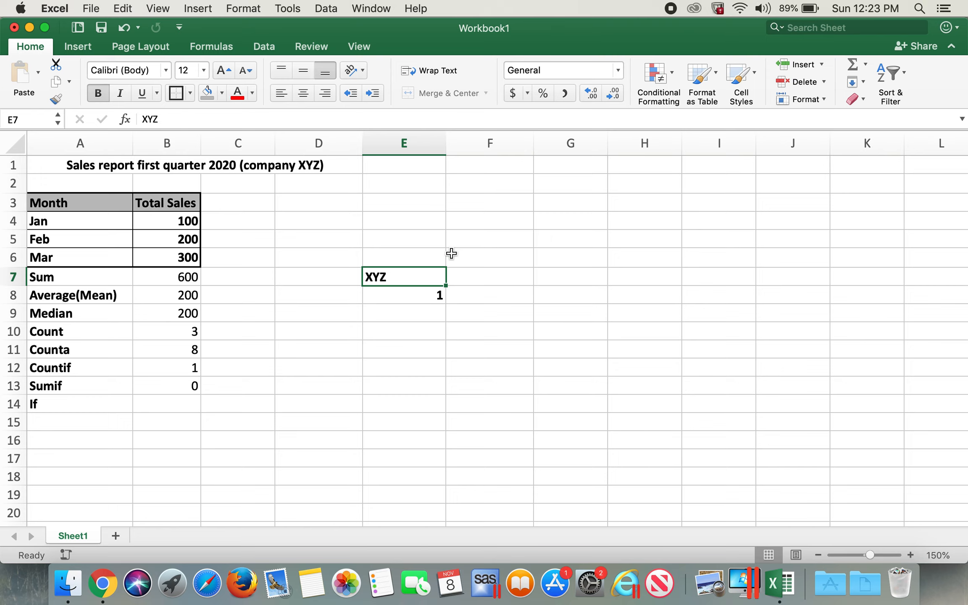
{"action": "type", "text": "x"}
{"action": "key", "text": "Tab"}
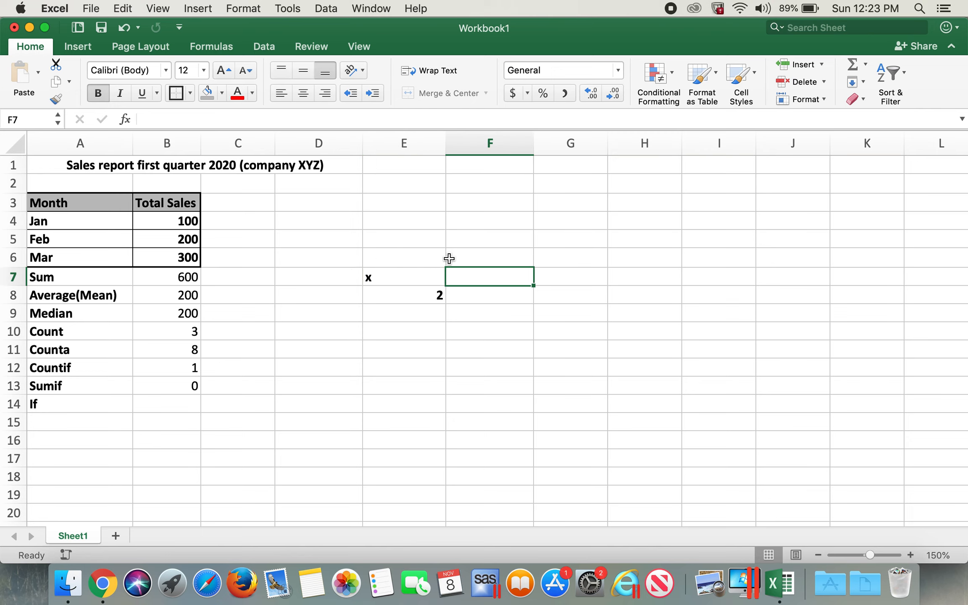
Step: Enter XYZ in cell E7 again
{"action": "left_click", "coordinate": [433, 292]}
{"action": "left_click", "coordinate": [430, 276]}
{"action": "type", "text": "XYZ"}
{"action": "left_click", "coordinate": [430, 198]}
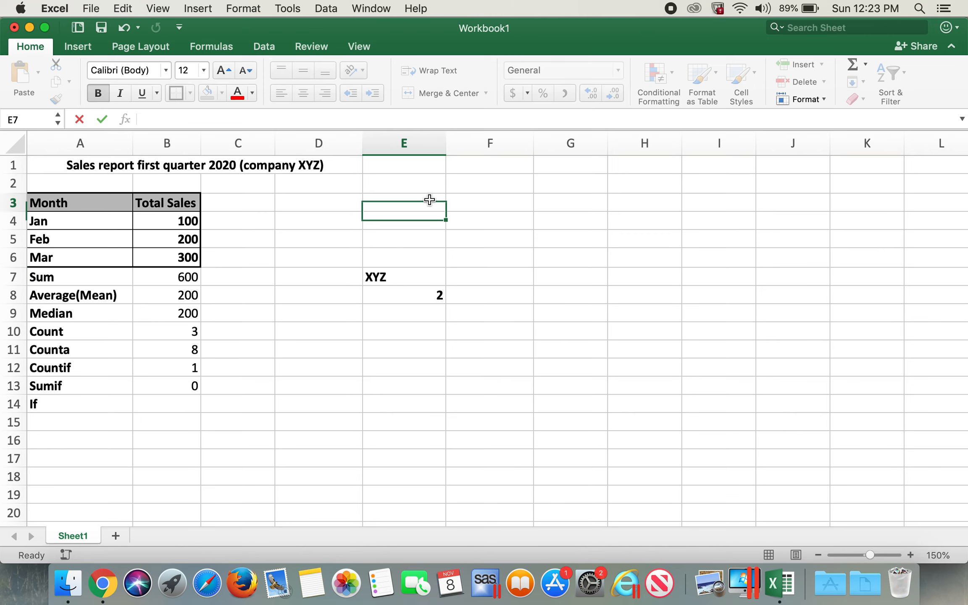
Step: Edit the IF formula in E8 so it returns "Correct" when E7 equals "XYZ" and "Error" otherwise
{"action": "left_click", "coordinate": [389, 299]}
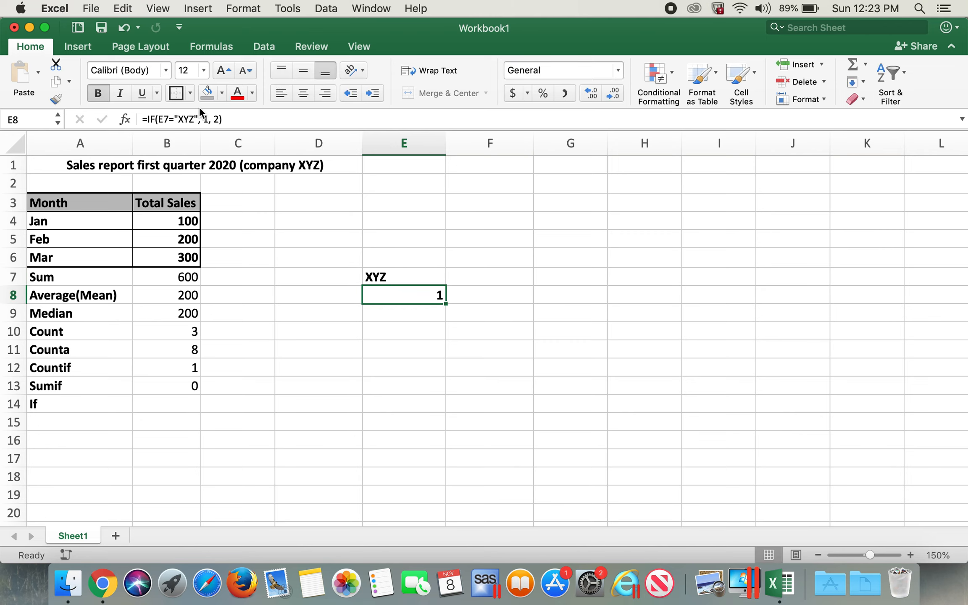
{"action": "left_click", "coordinate": [211, 120]}
{"action": "left_click", "coordinate": [206, 119]}
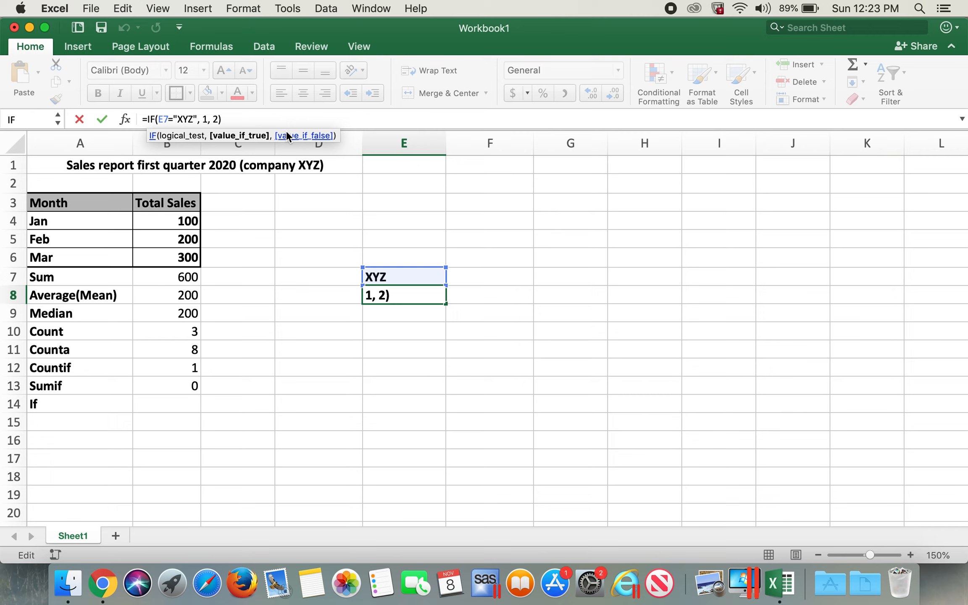
{"action": "key", "text": "BackSpace"}
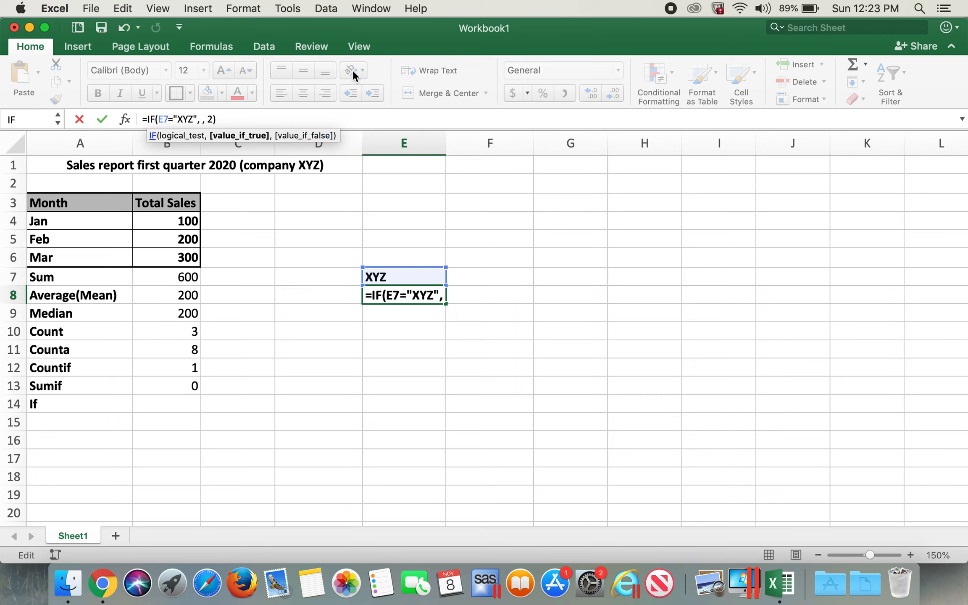
{"action": "type", "text": "\", \""}
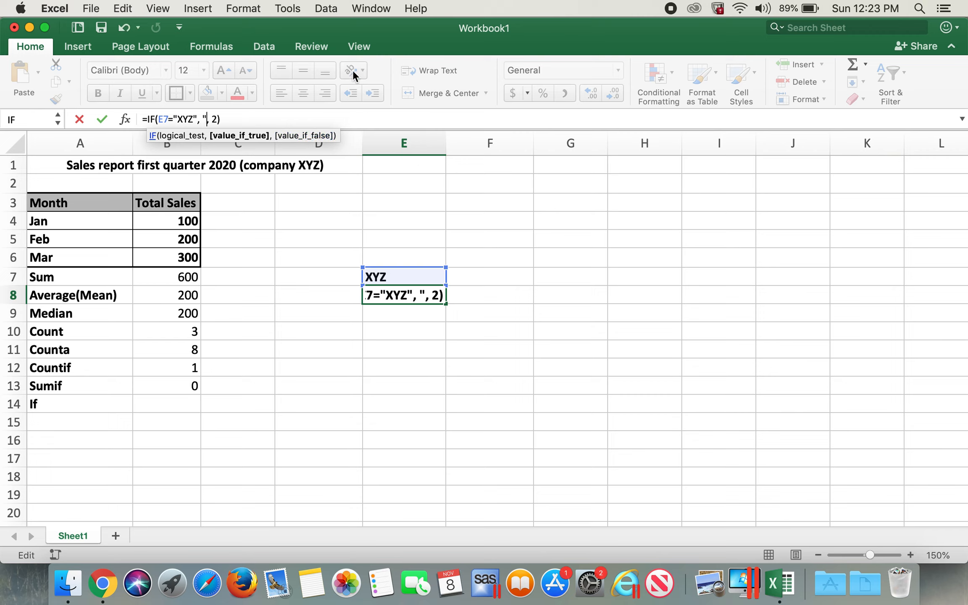
{"action": "type", "text": "Correct"}
{"action": "key", "text": "Right"}
{"action": "key", "text": "Right"}
{"action": "key", "text": "Right"}
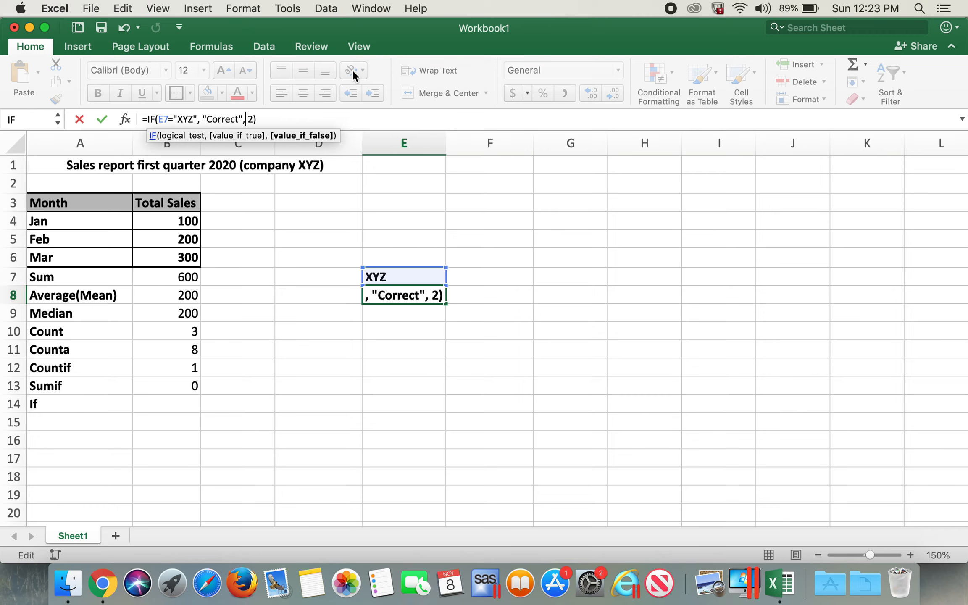
{"action": "key", "text": "Delete"}
{"action": "type", "text": "\"\""}
{"action": "key", "text": "Left"}
{"action": "type", "text": "Error"}
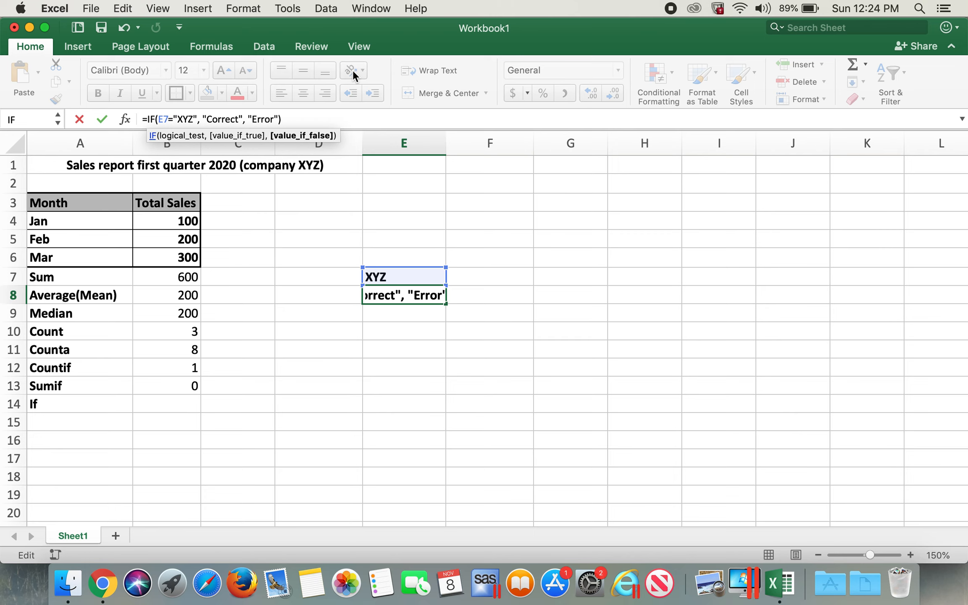
{"action": "key", "text": "Return"}
Step: Change E7 to x to test the edited IF formula
{"action": "left_click", "coordinate": [383, 277]}
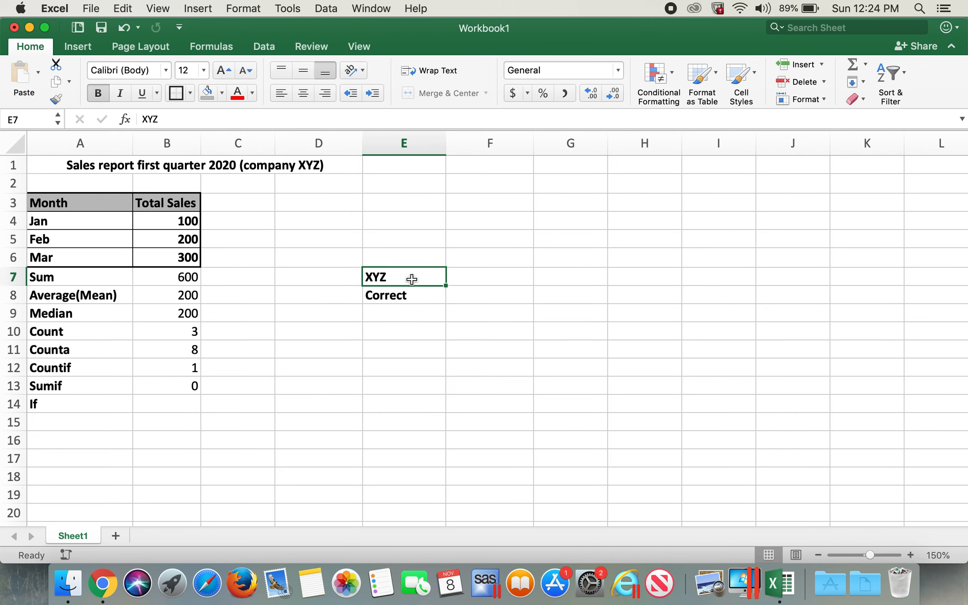
{"action": "left_click", "coordinate": [416, 293]}
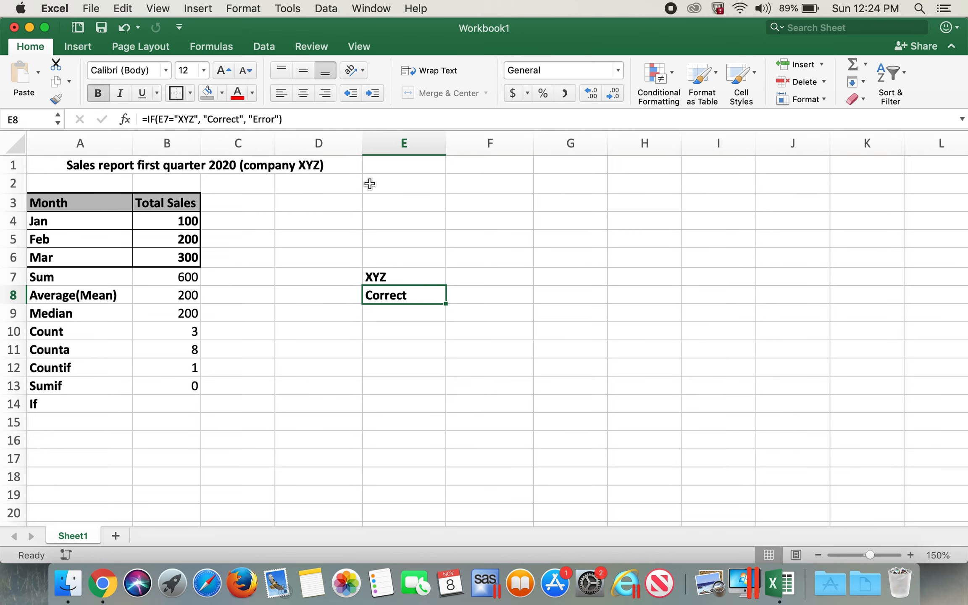
{"action": "left_click", "coordinate": [382, 276]}
{"action": "type", "text": "x"}
{"action": "left_click", "coordinate": [558, 233]}
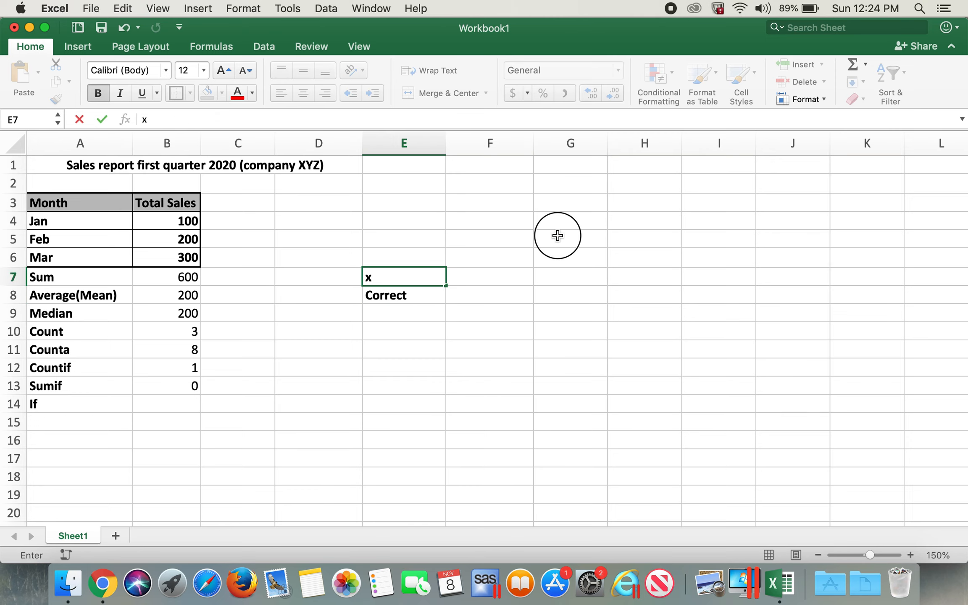
Step: Restore XYZ as the text in cell E7
{"action": "left_click", "coordinate": [402, 296]}
{"action": "left_click", "coordinate": [401, 276]}
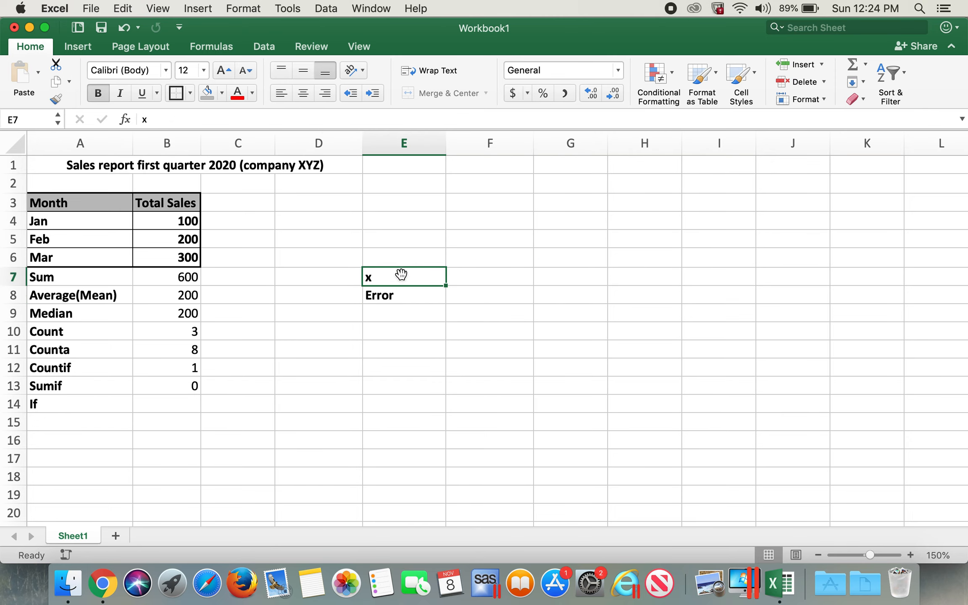
{"action": "type", "text": "XYZ"}
{"action": "left_click", "coordinate": [409, 203]}
Step: Clear the contents of cells E7:E8
{"action": "left_click_drag", "start_coordinate": [421, 279], "coordinate": [421, 292]}
{"action": "key", "text": "Delete"}
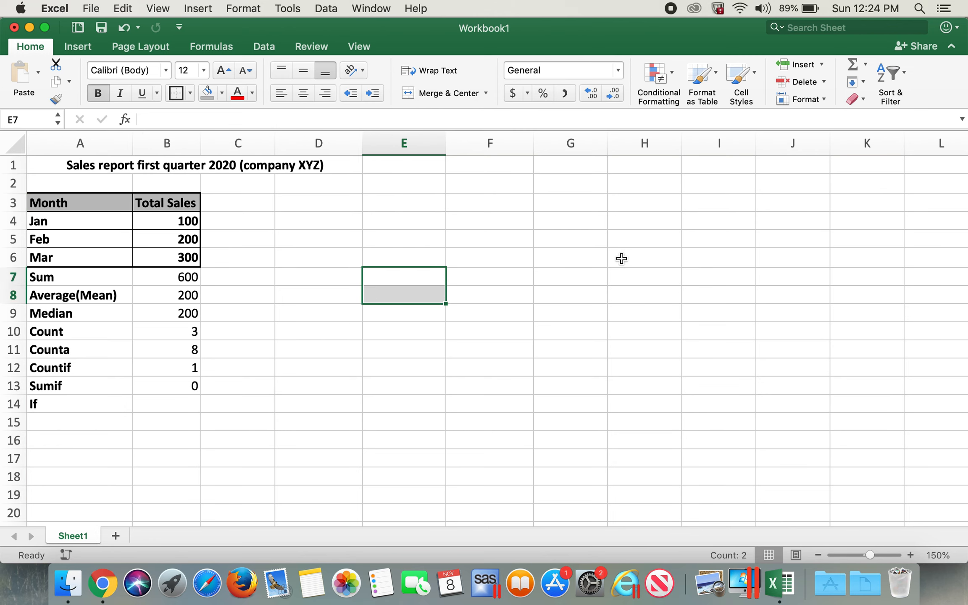
{"action": "left_click", "coordinate": [332, 402]}
{"action": "left_click", "coordinate": [194, 387]}
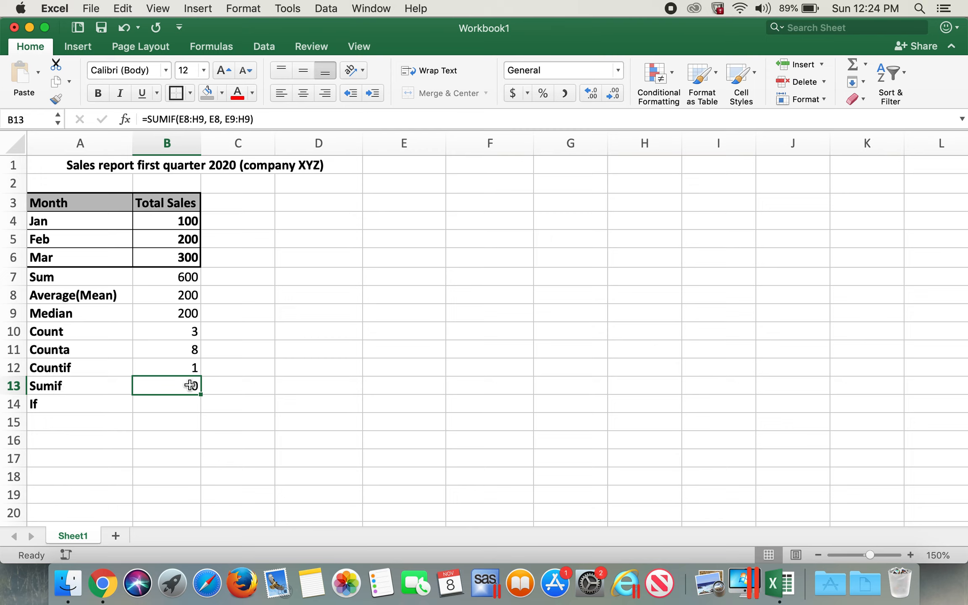
{"action": "left_click", "coordinate": [99, 385]}
{"action": "left_click", "coordinate": [93, 406]}
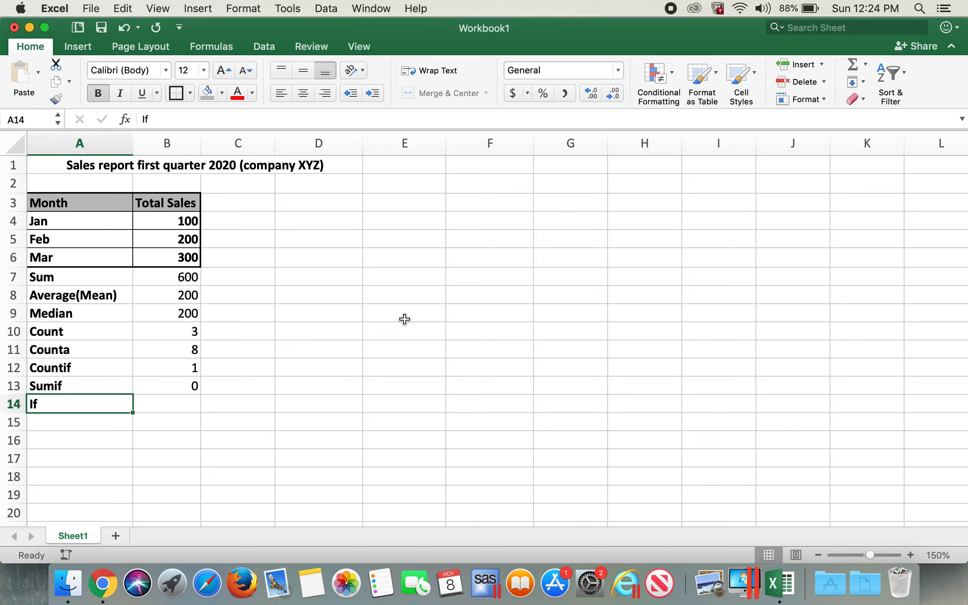
{"action": "left_click", "coordinate": [471, 329]}
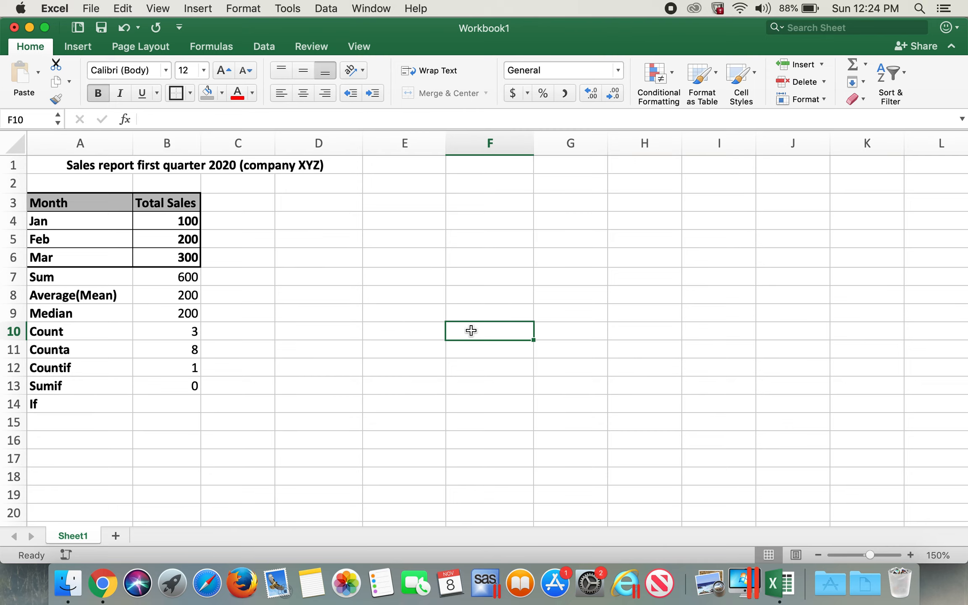